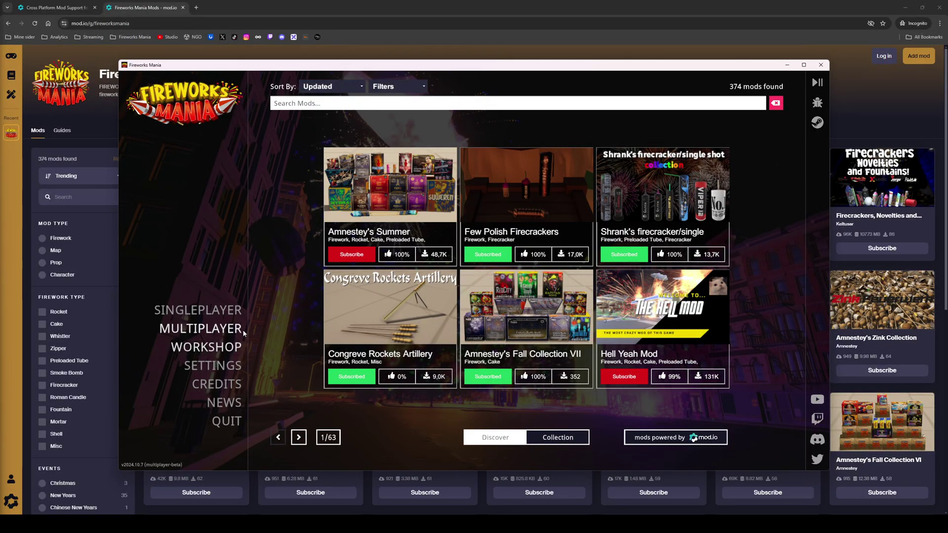
Step: Reopen the Fireworks Mania mod workshop, then switch to the mod.io homepage browser tab
{"action": "left_click", "coordinate": [218, 350]}
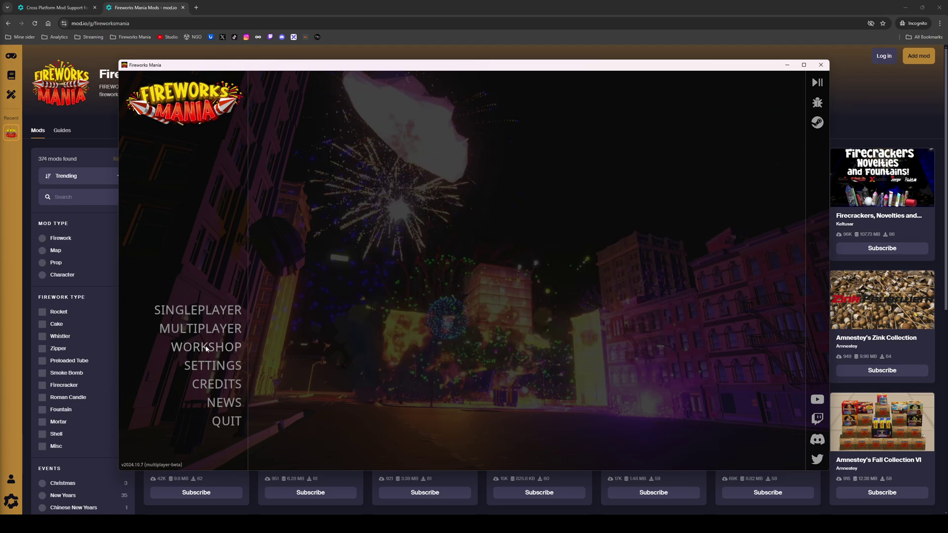
{"action": "left_click", "coordinate": [212, 352]}
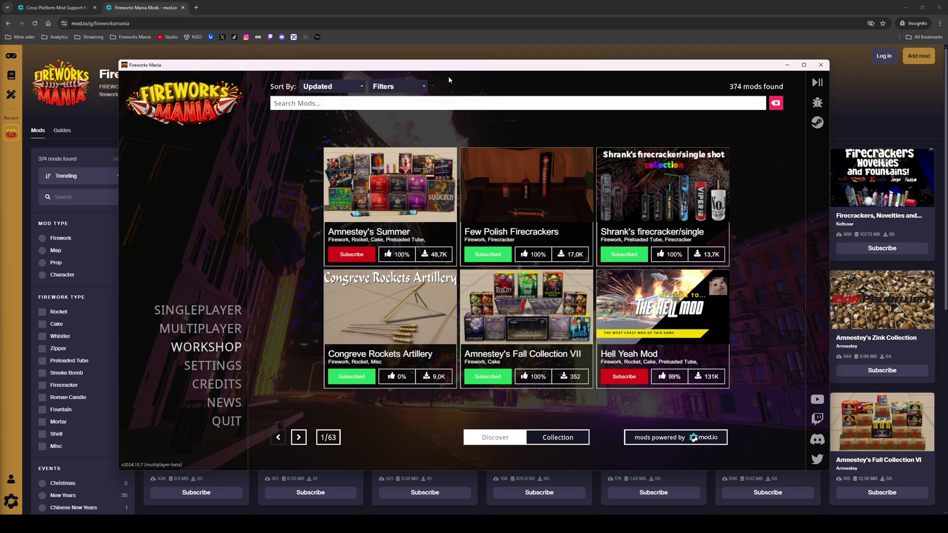
{"action": "left_click", "coordinate": [54, 7]}
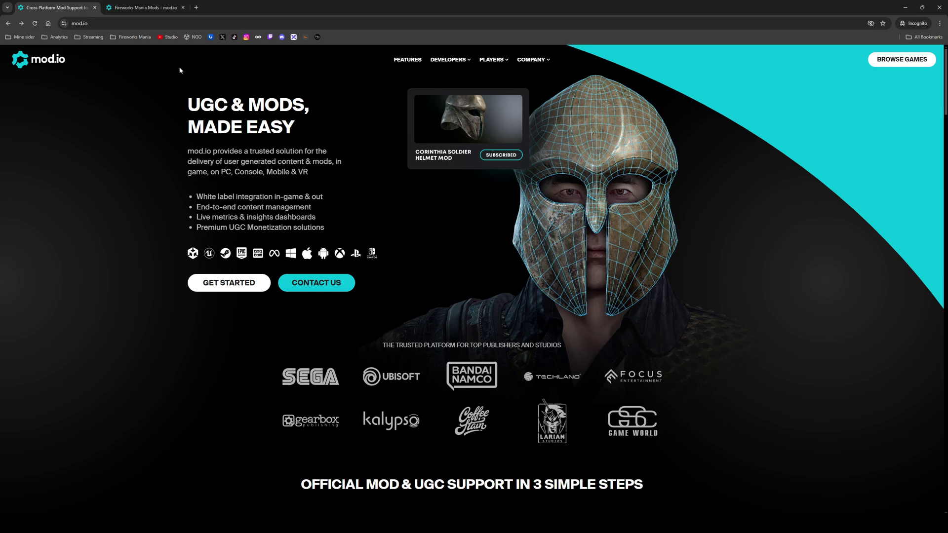
{"action": "key", "text": "alt+Tab"}
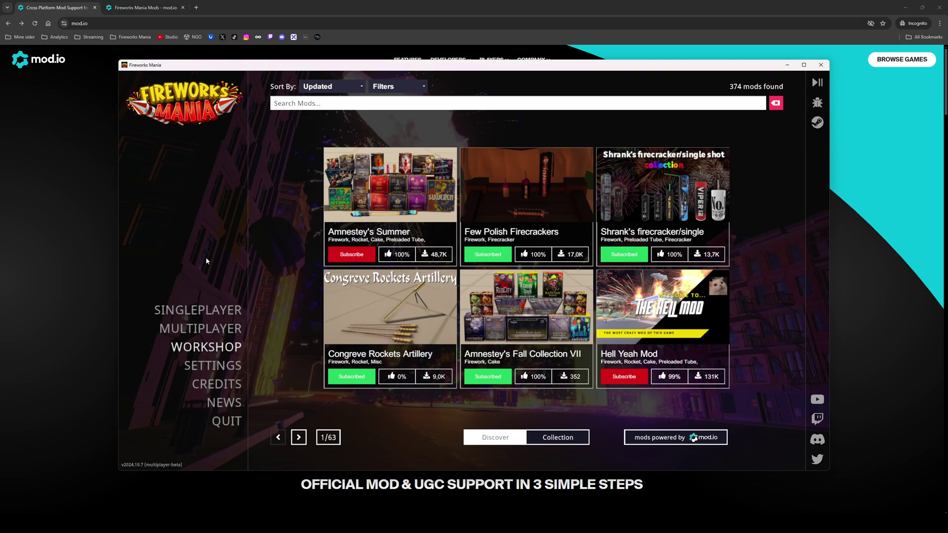
{"action": "left_click", "coordinate": [299, 438]}
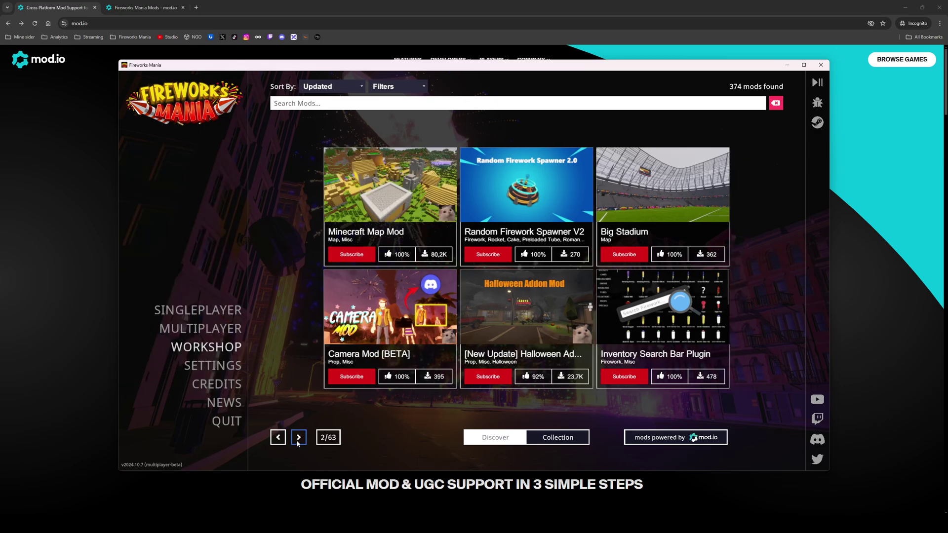
{"action": "left_click", "coordinate": [278, 438]}
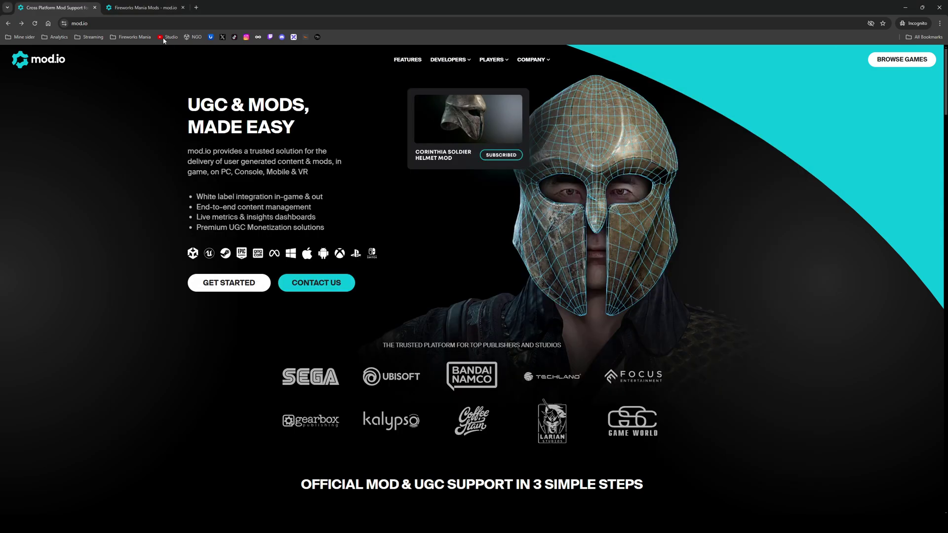
Step: Close the Fireworks Mania Mods tab and reopen Fireworks Mania from the Browse Games list
{"action": "left_click", "coordinate": [146, 9]}
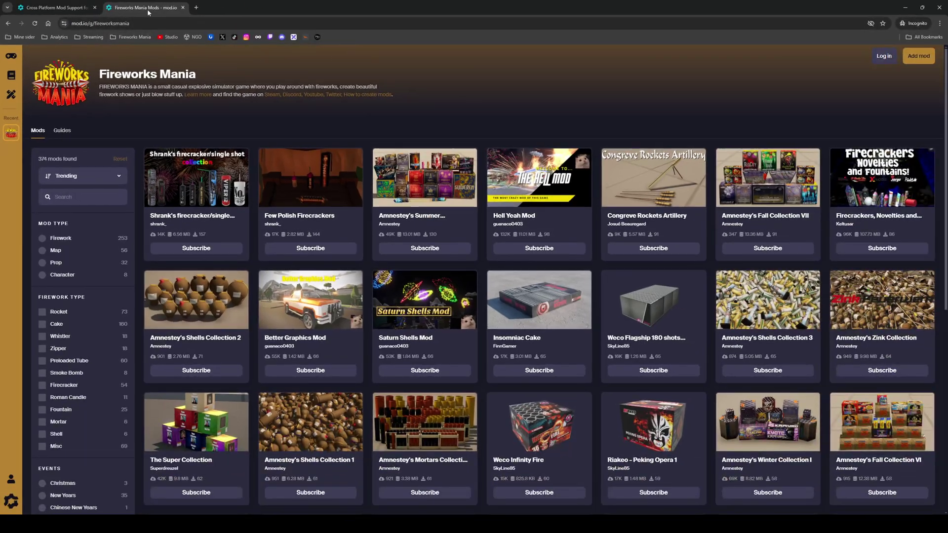
{"action": "middle_click", "coordinate": [148, 10]}
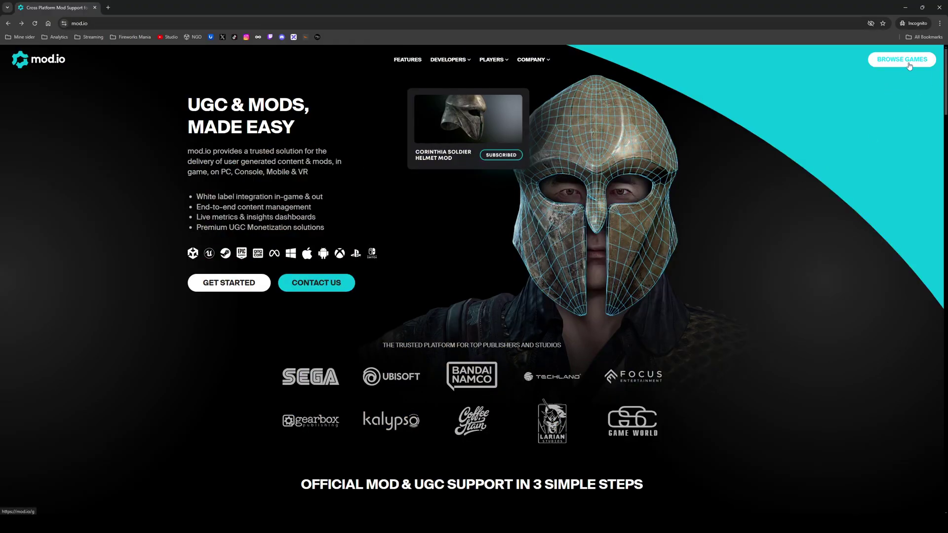
{"action": "left_click", "coordinate": [909, 62]}
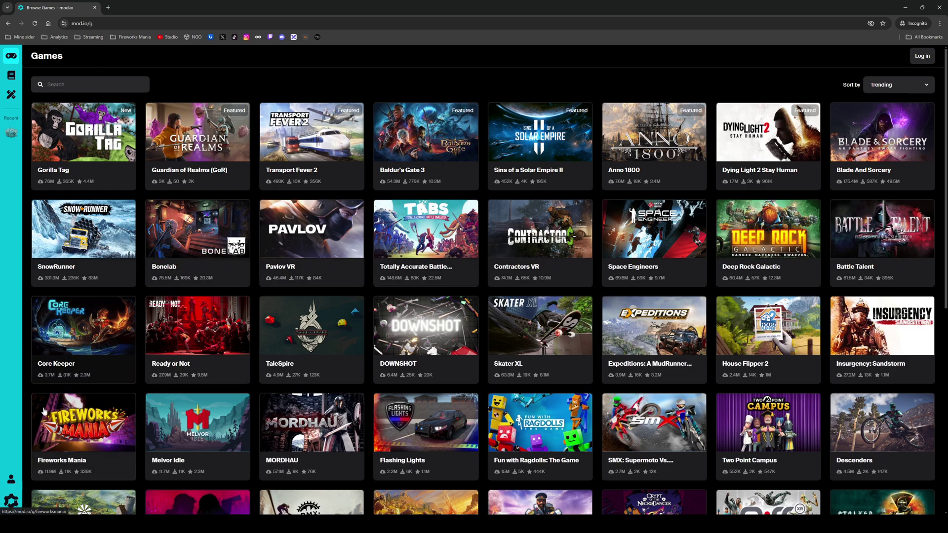
{"action": "left_click", "coordinate": [94, 430]}
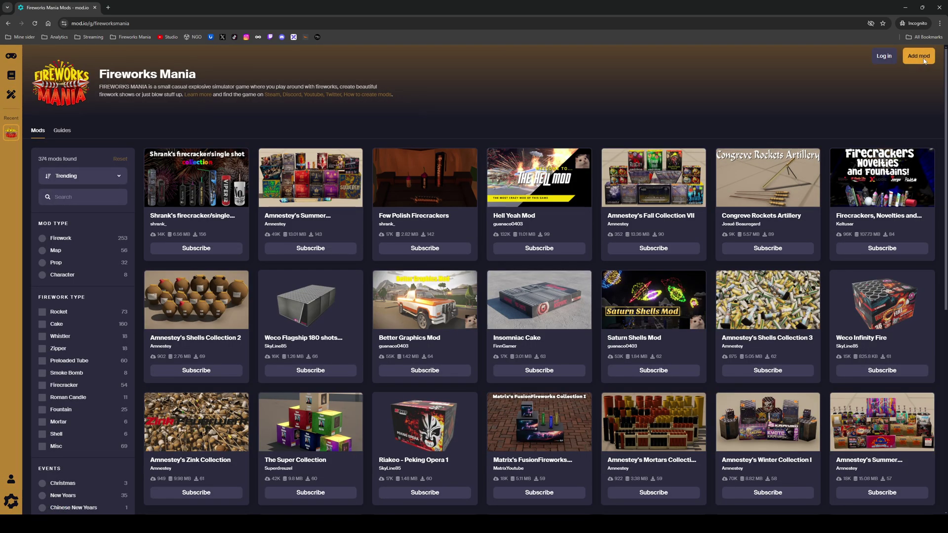
Step: Start Add mod on the Fireworks Mania page and choose the Log in with Email option
{"action": "left_click", "coordinate": [918, 56]}
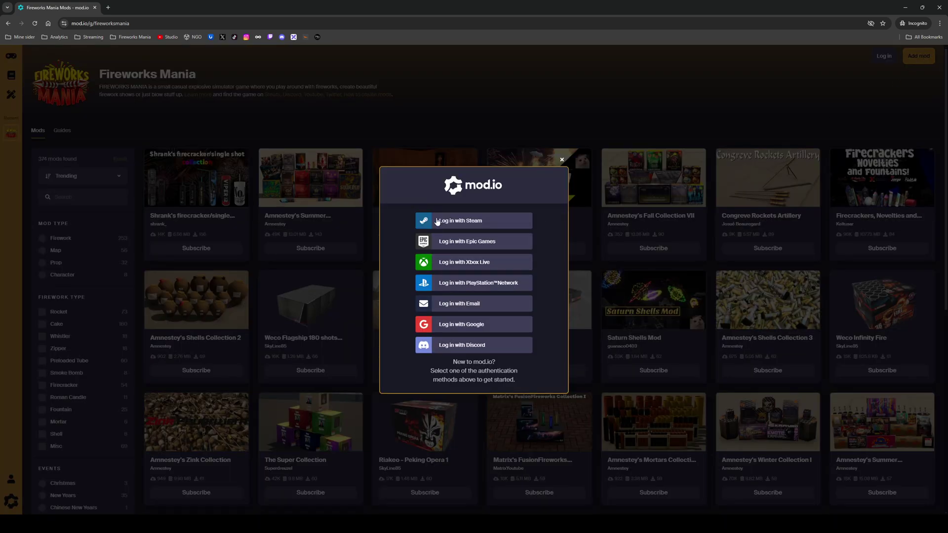
{"action": "left_click", "coordinate": [570, 102]}
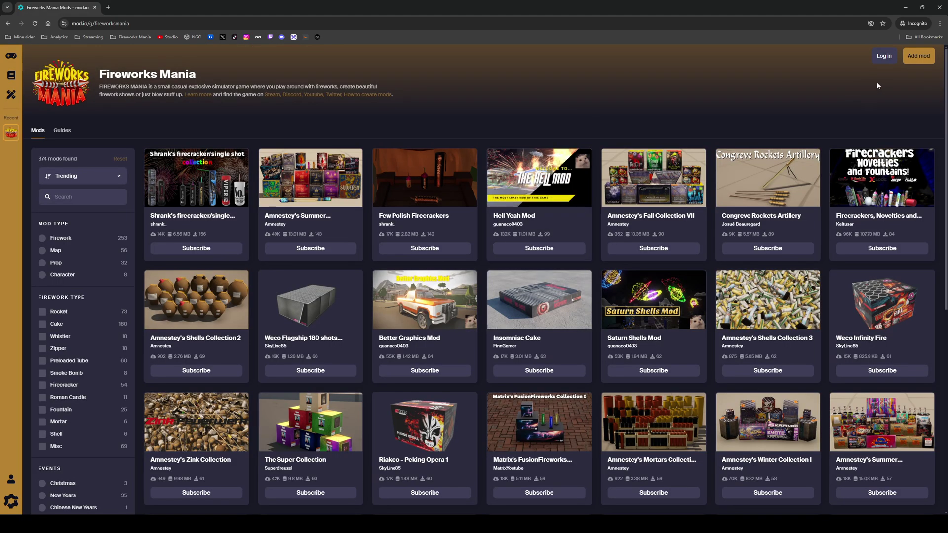
{"action": "left_click", "coordinate": [922, 63]}
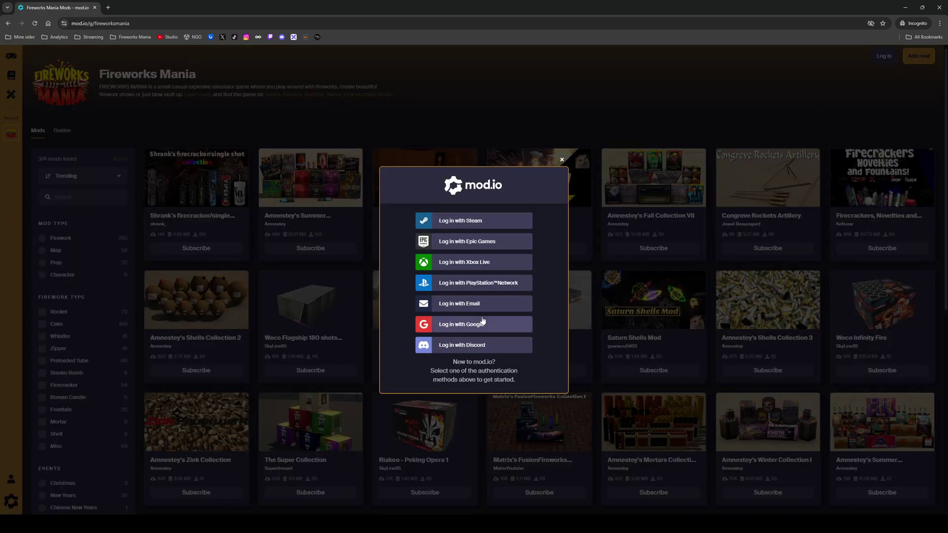
{"action": "left_click", "coordinate": [460, 305]}
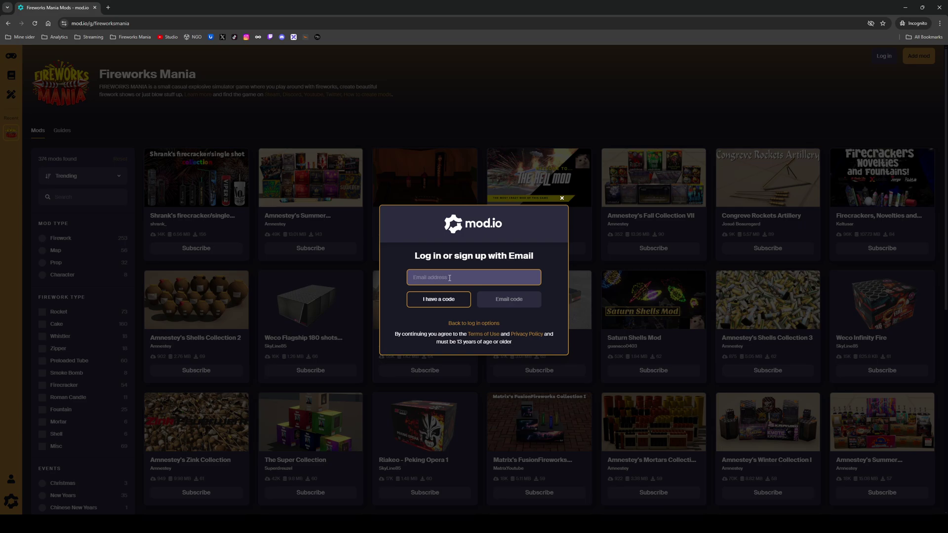
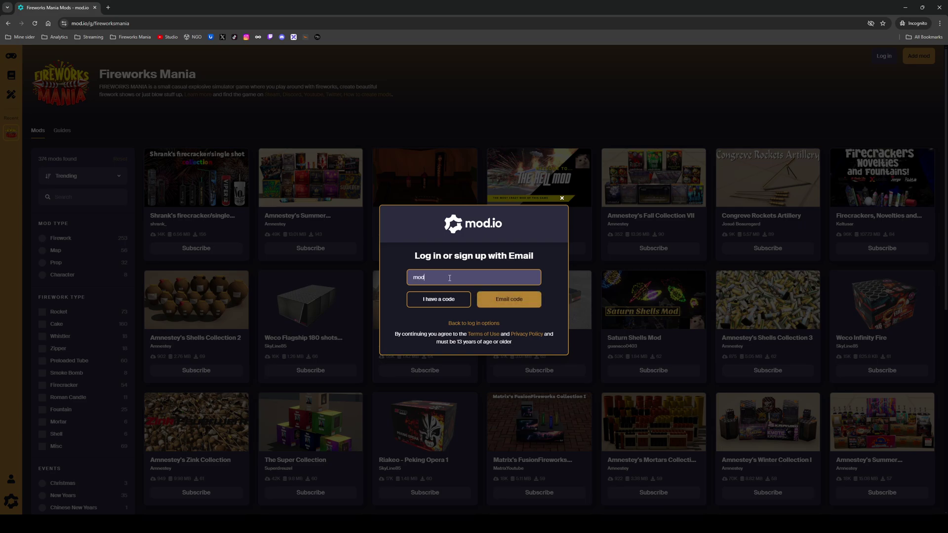
Step: Log in with the account email address and the emailed login code, reaching the display-name prompt
{"action": "left_click", "coordinate": [514, 300]}
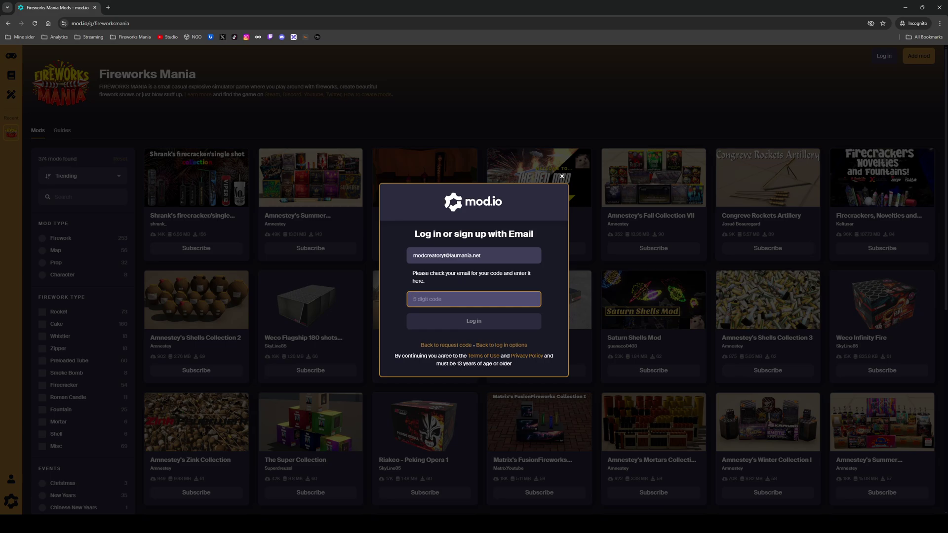
{"action": "key", "text": "alt+Tab"}
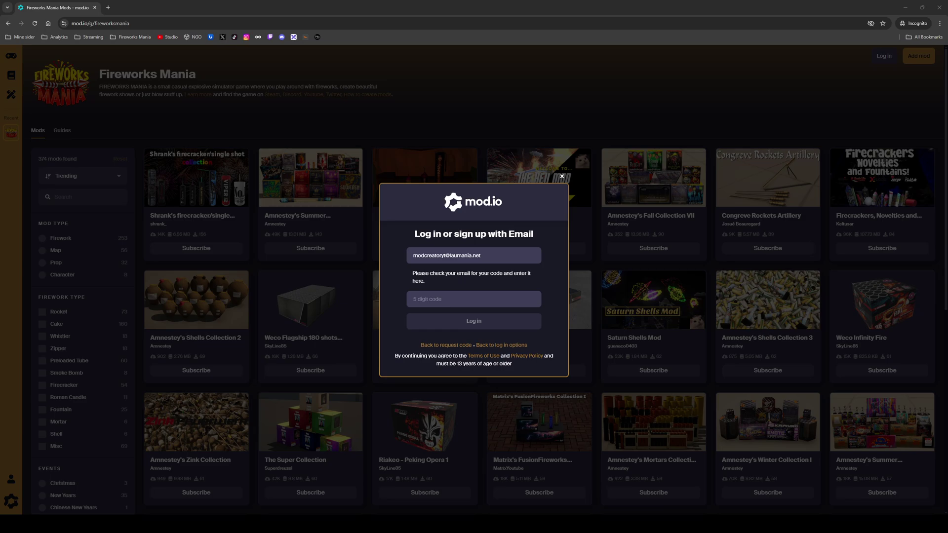
{"action": "left_click", "coordinate": [444, 300]}
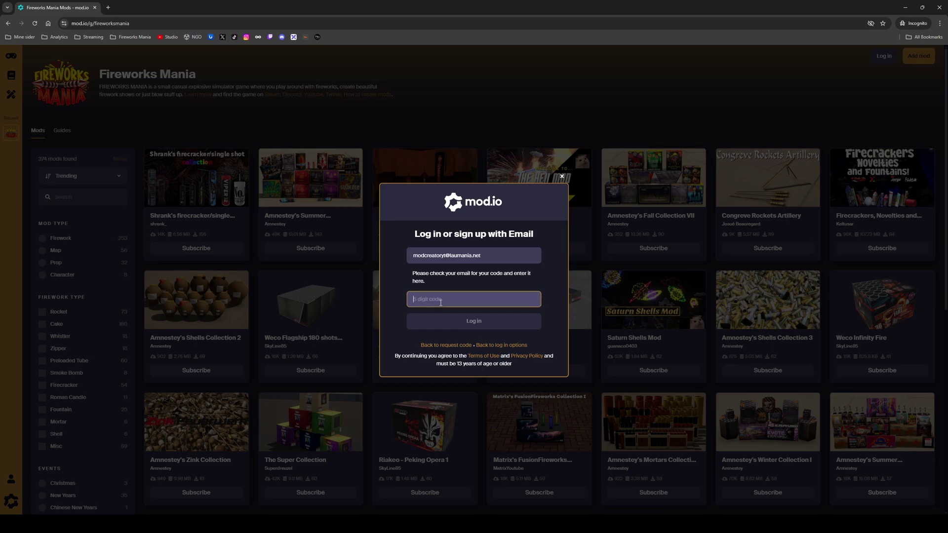
{"action": "left_click", "coordinate": [477, 323]}
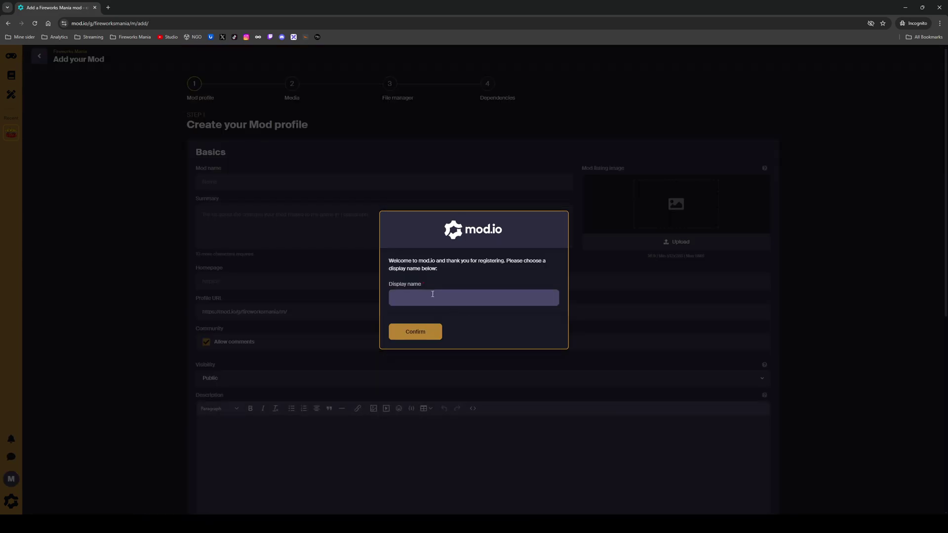
{"action": "left_click", "coordinate": [430, 296]}
Step: Enter an account display name, correcting typos, and confirm it
{"action": "type", "text": "FM"}
{"action": "key", "text": "BackSpace"}
{"action": "type", "text": "M"}
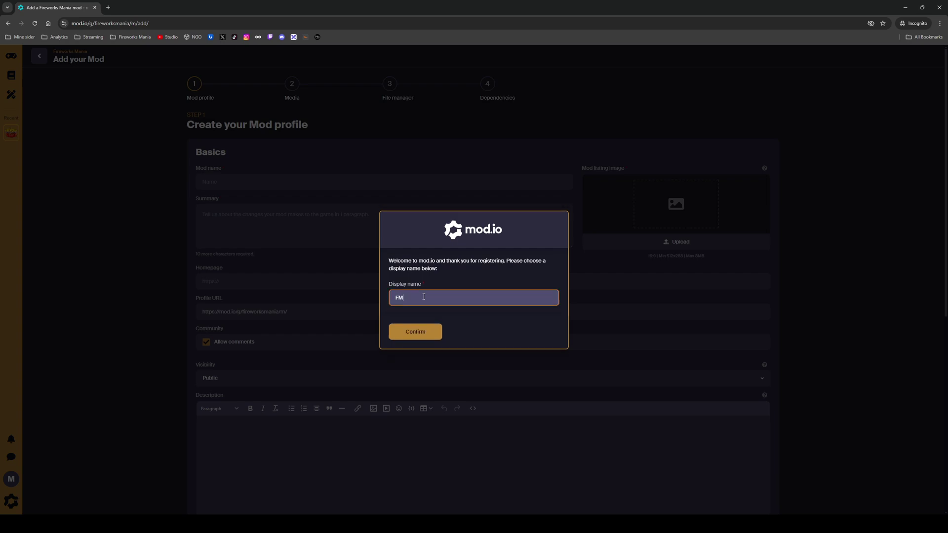
{"action": "type", "text": "Tutor"}
{"action": "key", "text": "BackSpace"}
{"action": "key", "text": "BackSpace"}
{"action": "key", "text": "BackSpace"}
{"action": "key", "text": "BackSpace"}
{"action": "type", "text": "utorialUser"}
{"action": "left_click", "coordinate": [420, 332]}
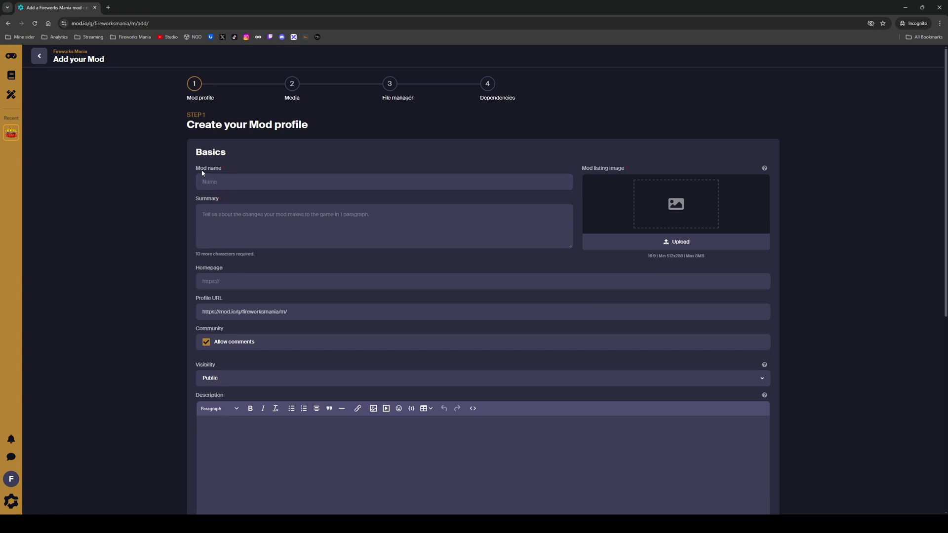
Step: Name the mod 'Laumania Tutorial First Mod' and begin the summary about the mod.io tutorial
{"action": "left_click", "coordinate": [225, 182]}
{"action": "type", "text": "L"}
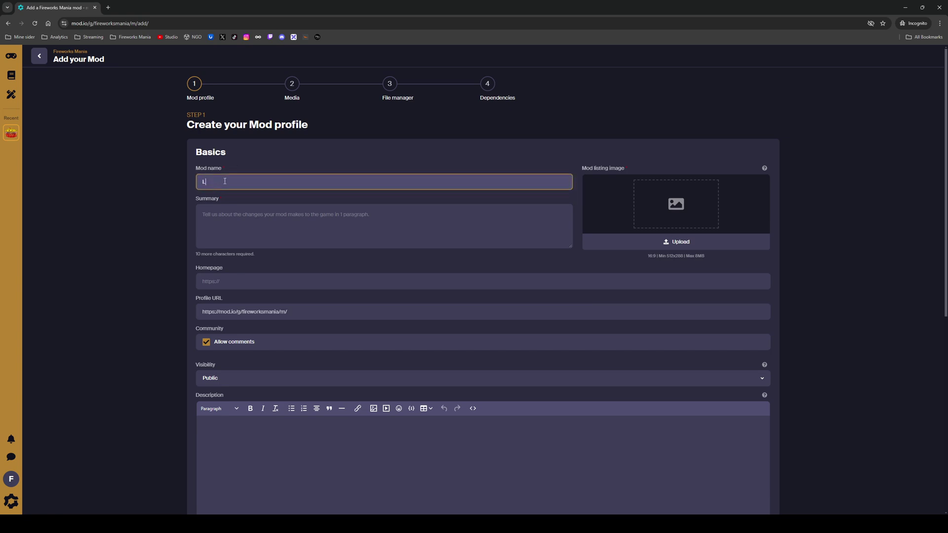
{"action": "type", "text": "aumania Tutorial First Mod"}
{"action": "left_click", "coordinate": [252, 219]}
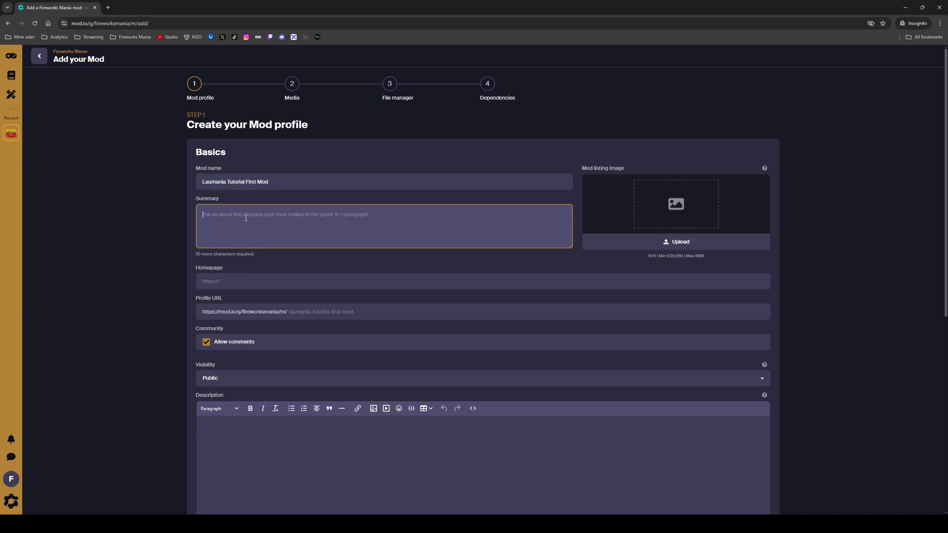
{"action": "type", "text": "This is a mod created as part of a tutorial on how to put "}
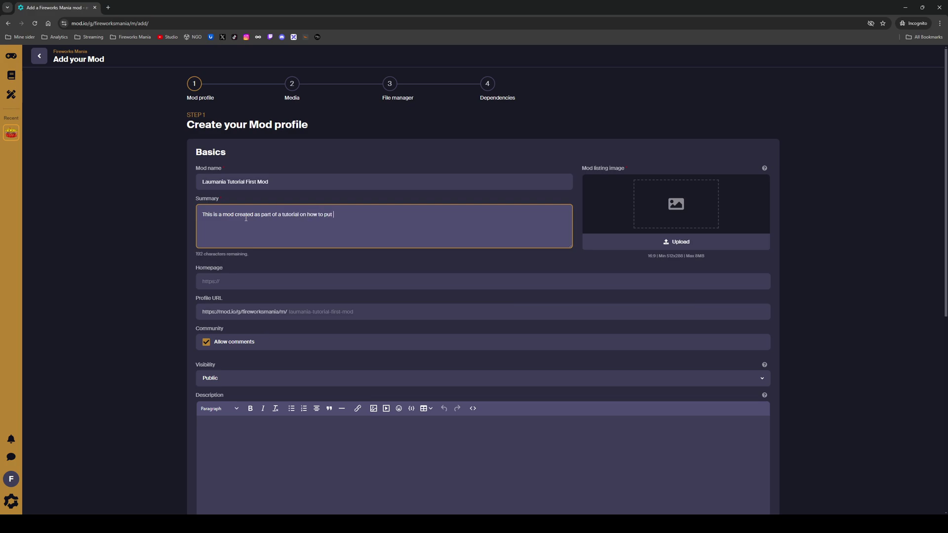
{"action": "type", "text": "your mod on mod.io/ingame workshop"}
Step: Finish the summary and open the game's mod listing in a new tab
{"action": "left_click", "coordinate": [238, 275]}
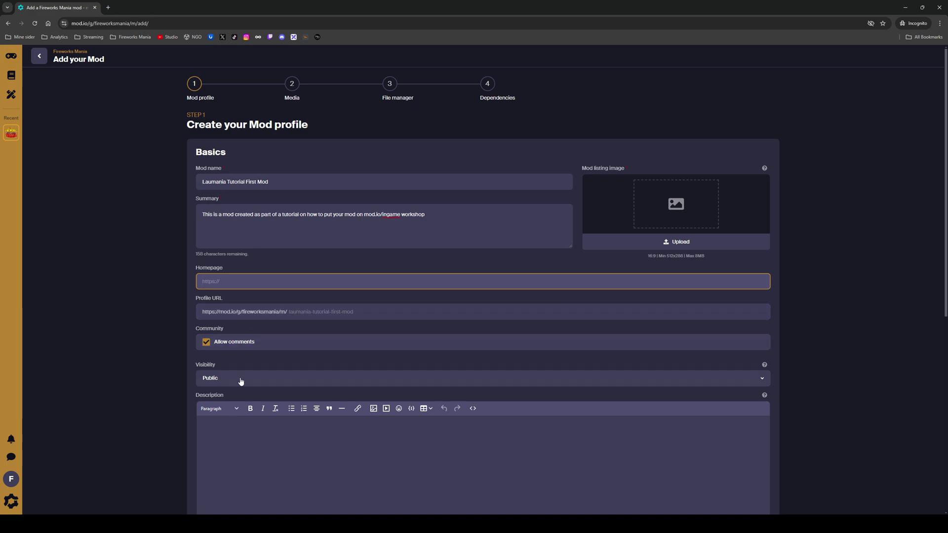
{"action": "scroll", "coordinate": [254, 437], "scroll_direction": "down", "scroll_amount": 3}
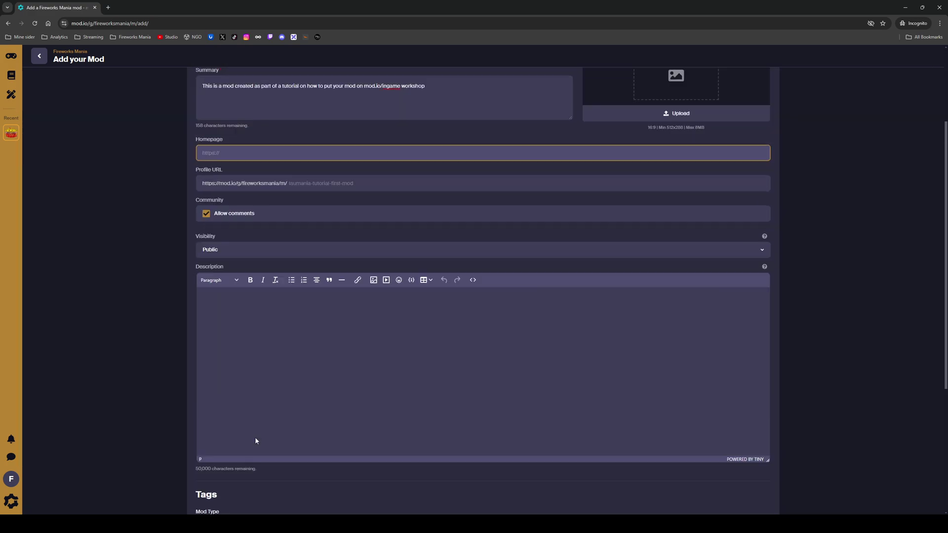
{"action": "scroll", "coordinate": [255, 438], "scroll_direction": "up", "scroll_amount": 3}
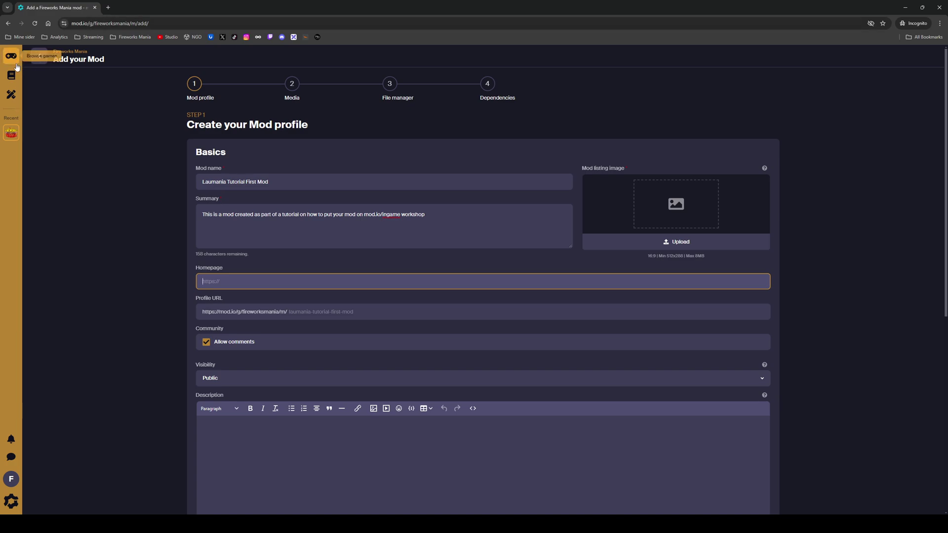
{"action": "left_click", "coordinate": [10, 133]}
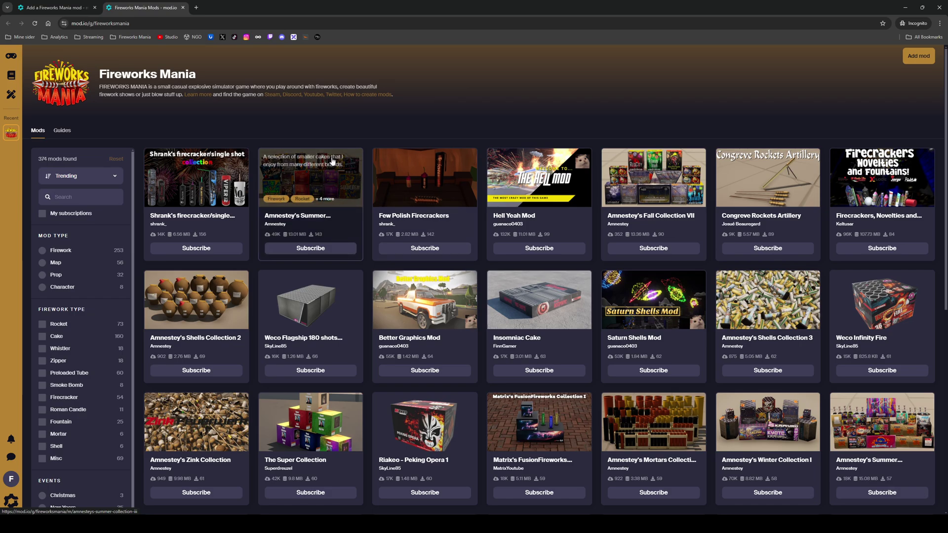
Step: Return to the Add your Mod form, then bring up Fireworks Mania's singleplayer map selection
{"action": "left_click", "coordinate": [59, 8]}
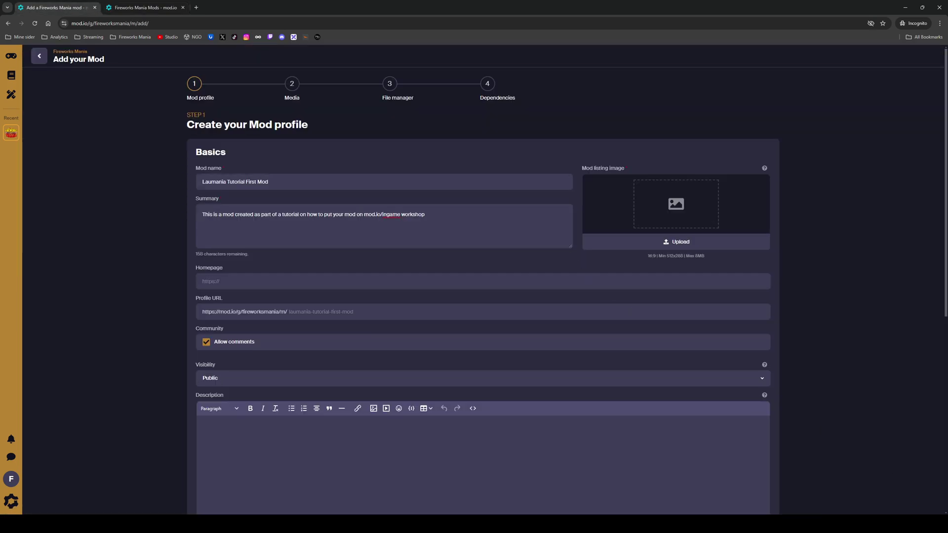
{"action": "left_click", "coordinate": [670, 481]}
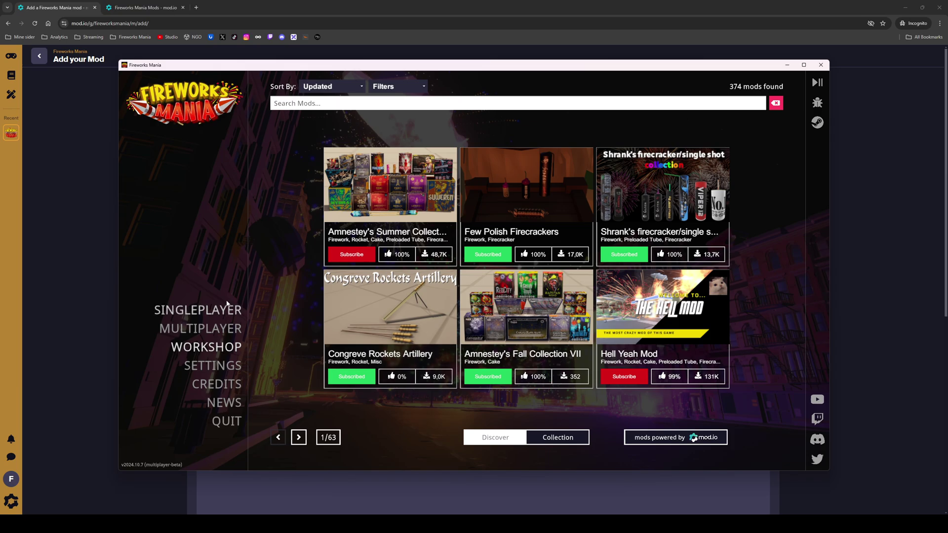
{"action": "left_click", "coordinate": [213, 314]}
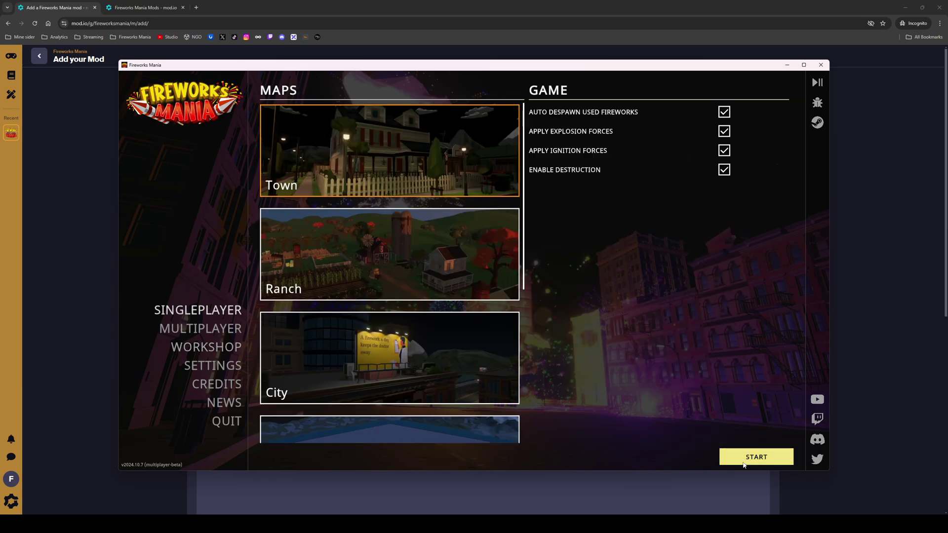
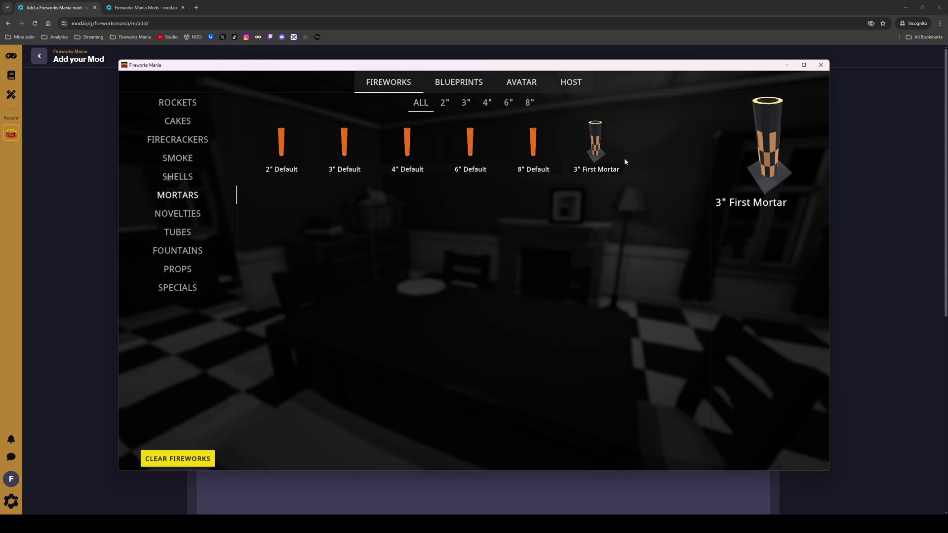
Step: Spawn the 3" First Mortar and 3" First Shell onto the dining table
{"action": "left_click", "coordinate": [595, 148]}
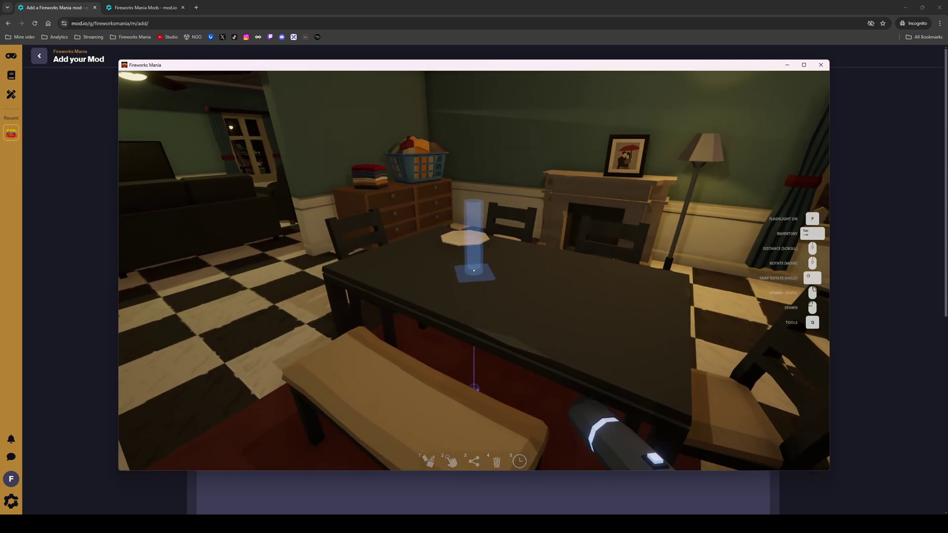
{"action": "left_click", "coordinate": [475, 270]}
{"action": "key", "text": "Tab"}
{"action": "left_click", "coordinate": [177, 177]}
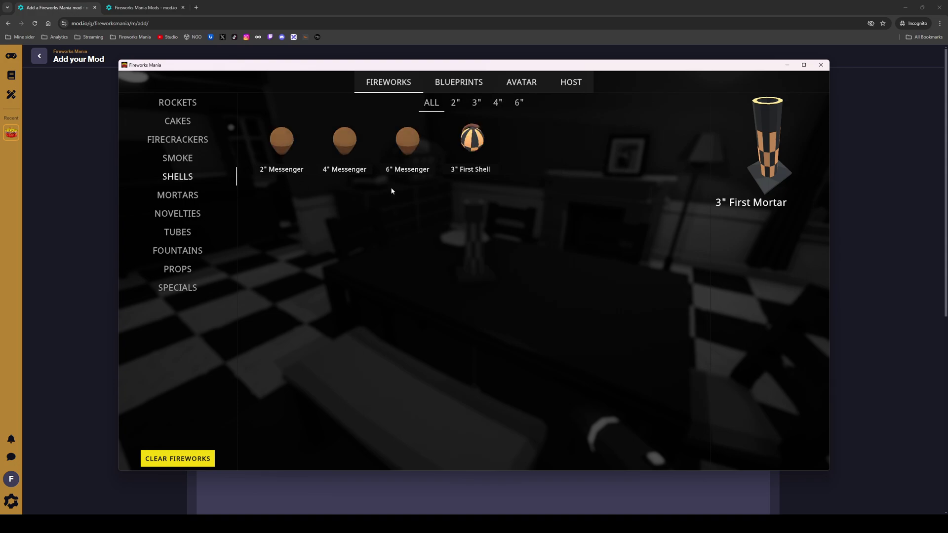
{"action": "left_click", "coordinate": [470, 143]}
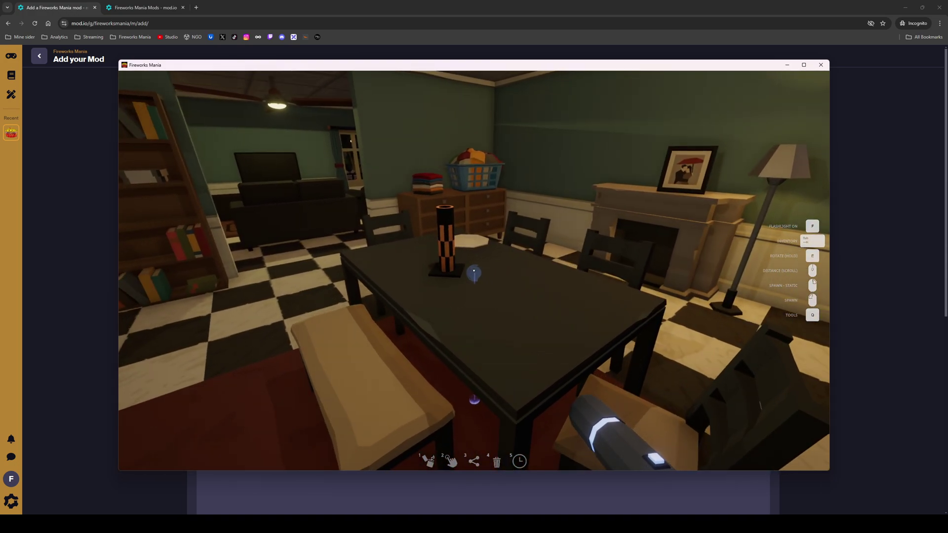
{"action": "left_click", "coordinate": [474, 271]}
Step: Add the checkered tutorial cake from Cakes beside them on the table
{"action": "key", "text": "Tab"}
{"action": "left_click", "coordinate": [173, 125]}
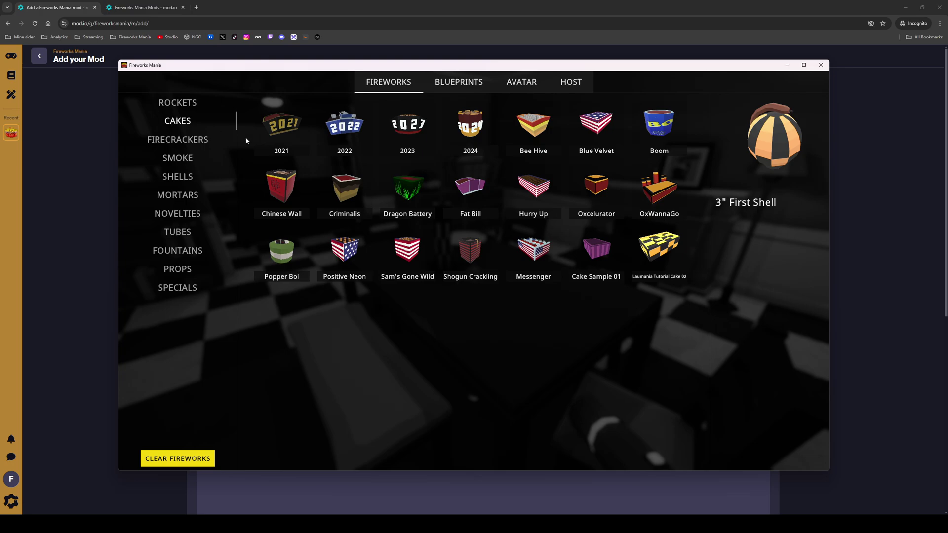
{"action": "left_click", "coordinate": [727, 244]}
{"action": "left_click", "coordinate": [475, 270]}
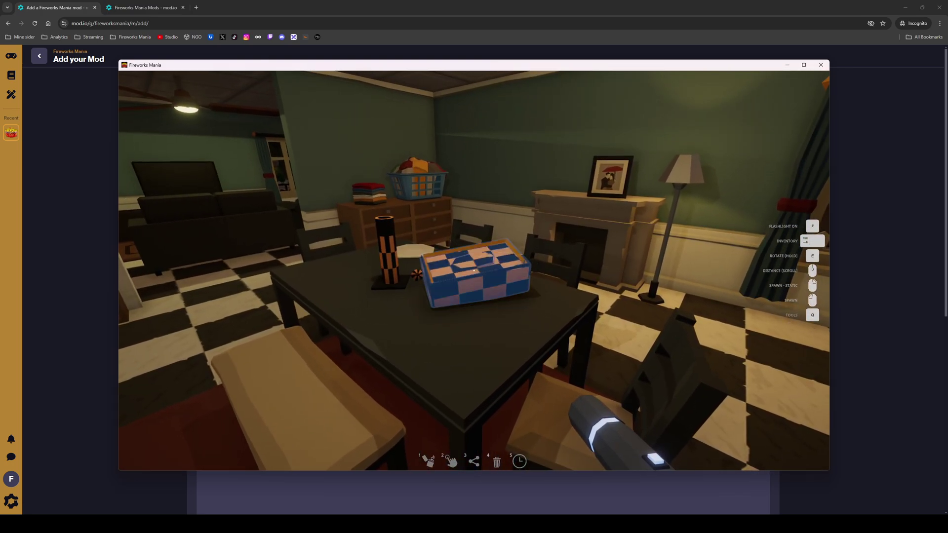
Step: Walk around the dining table to view the three placed fireworks
{"action": "key", "text": "q"}
{"action": "key", "text": "w"}
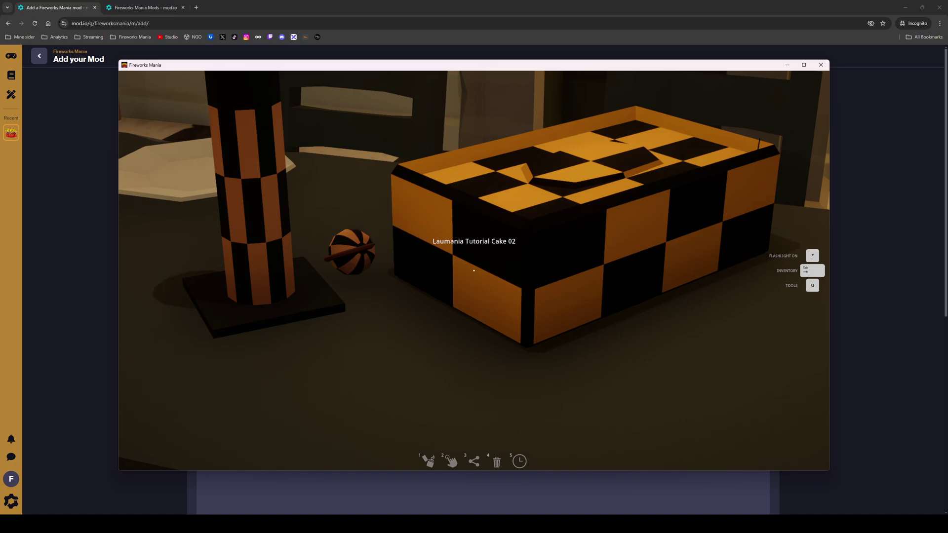
{"action": "key", "text": "s"}
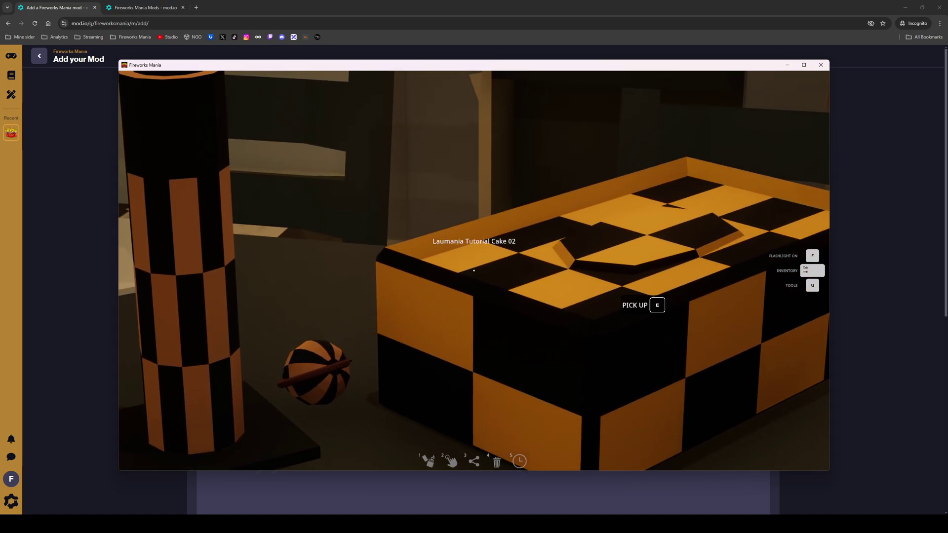
{"action": "key", "text": "s"}
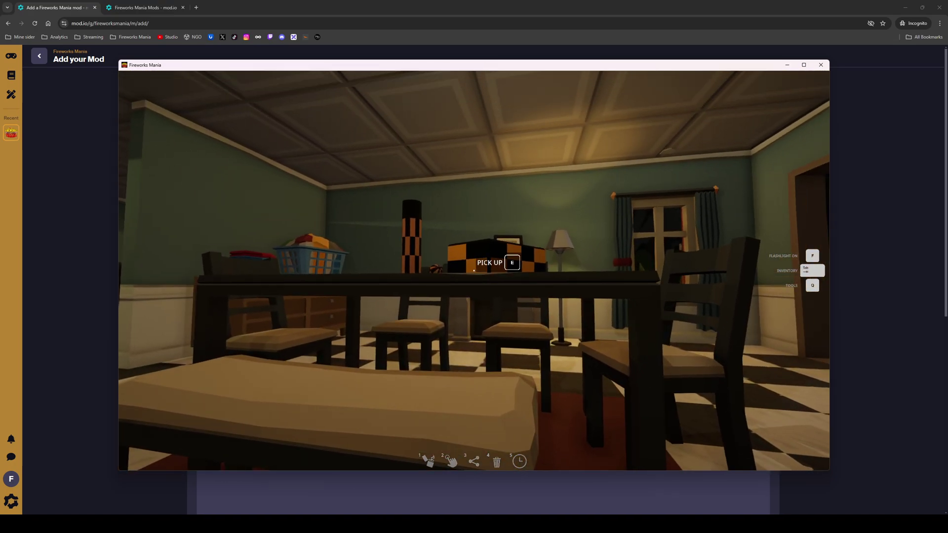
{"action": "key", "text": "space"}
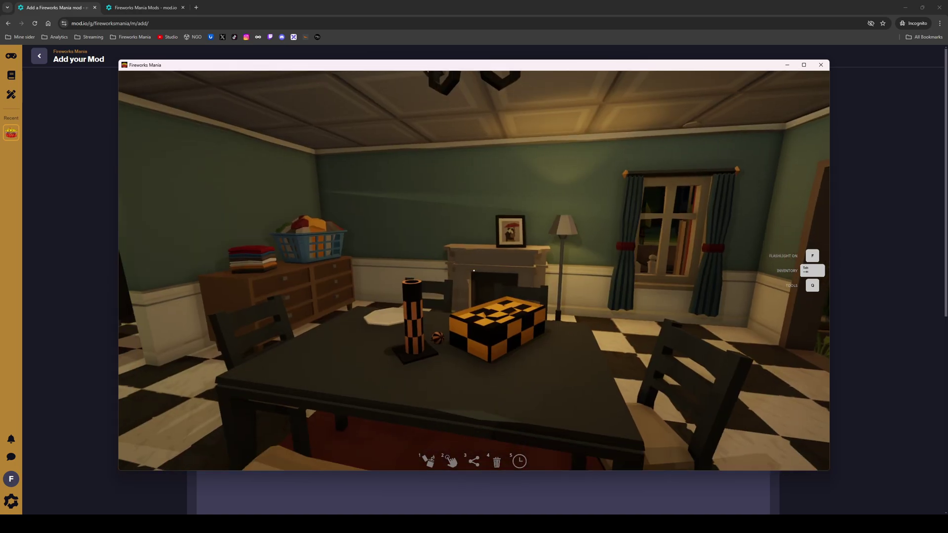
{"action": "key", "text": "space"}
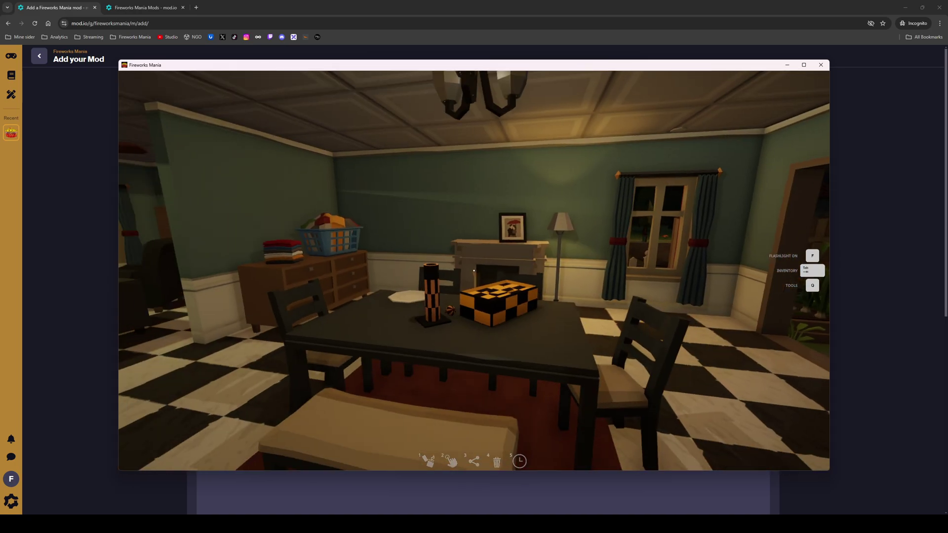
{"action": "key", "text": "d"}
{"action": "key", "text": "s"}
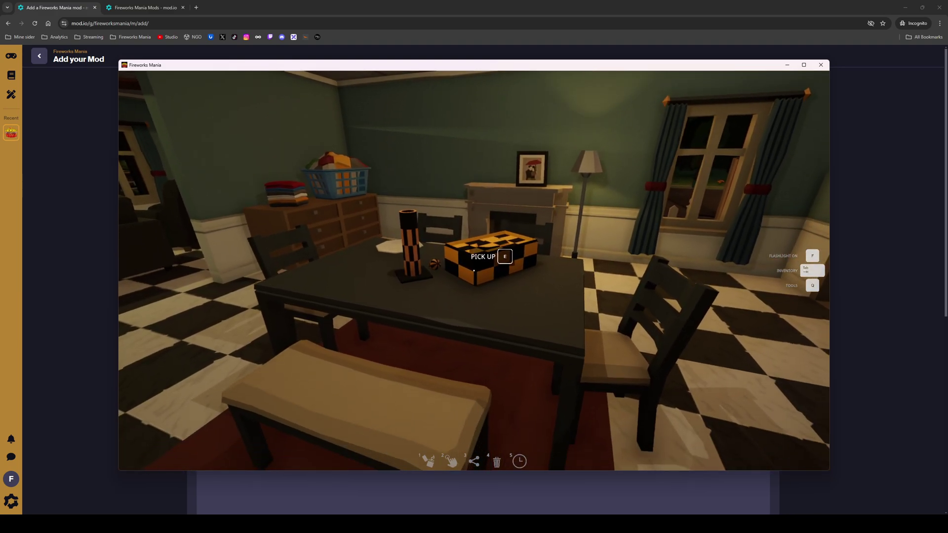
{"action": "key", "text": "w"}
{"action": "key", "text": "w"}
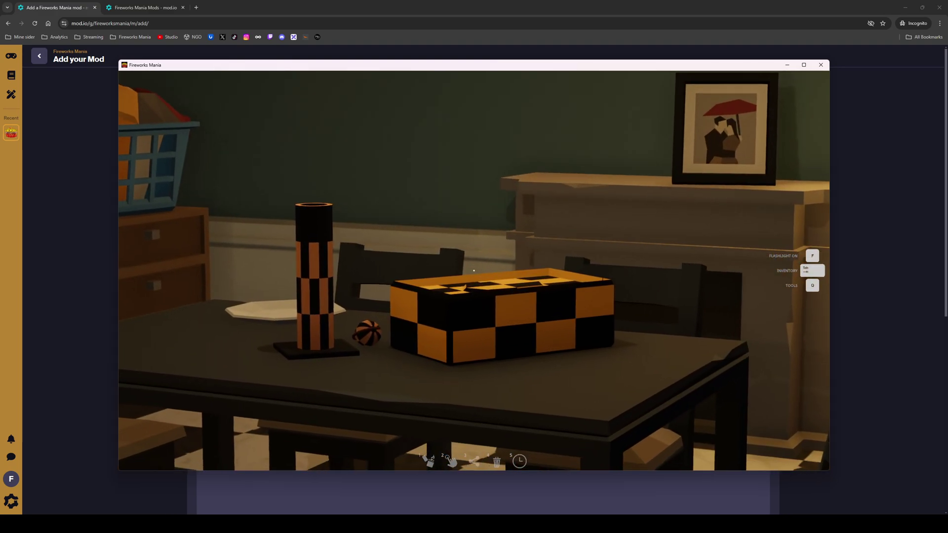
{"action": "key", "text": "d"}
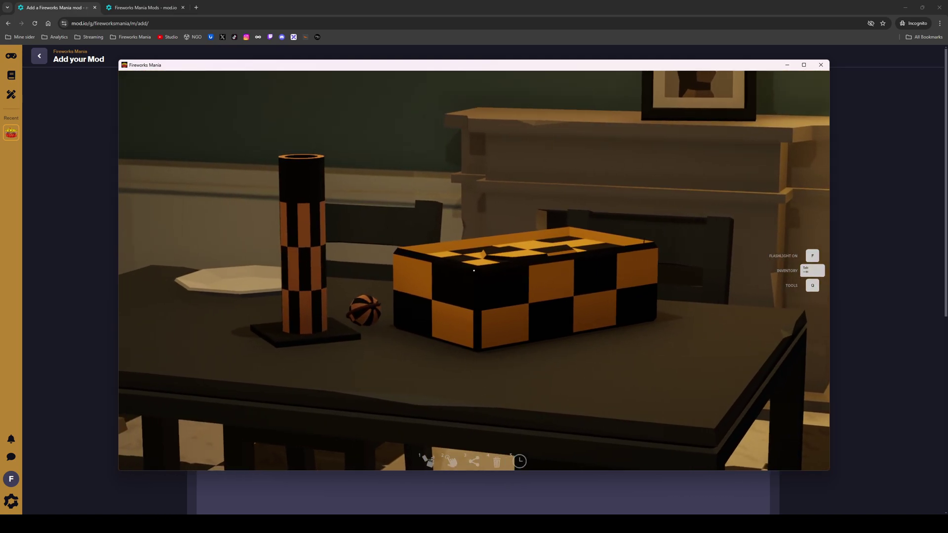
{"action": "key", "text": "s"}
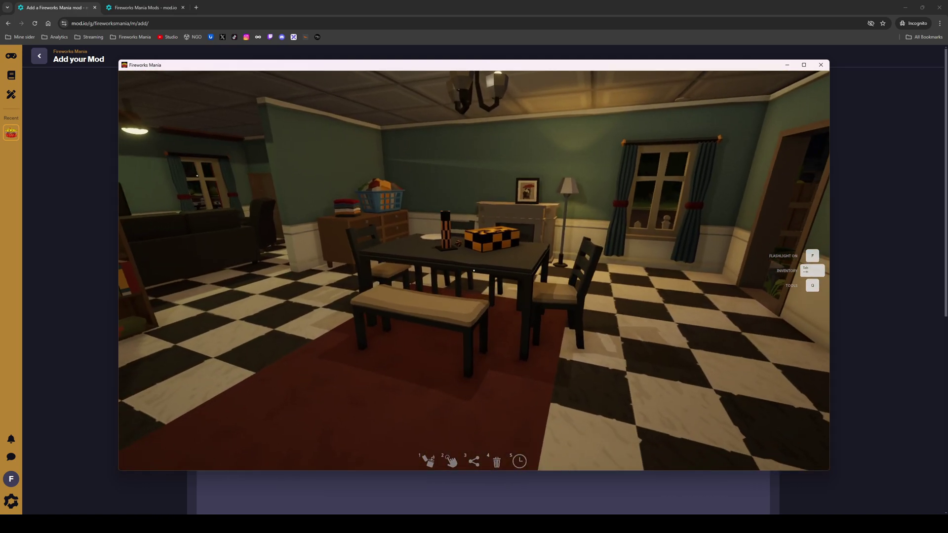
{"action": "key", "text": "w"}
{"action": "key", "text": "w"}
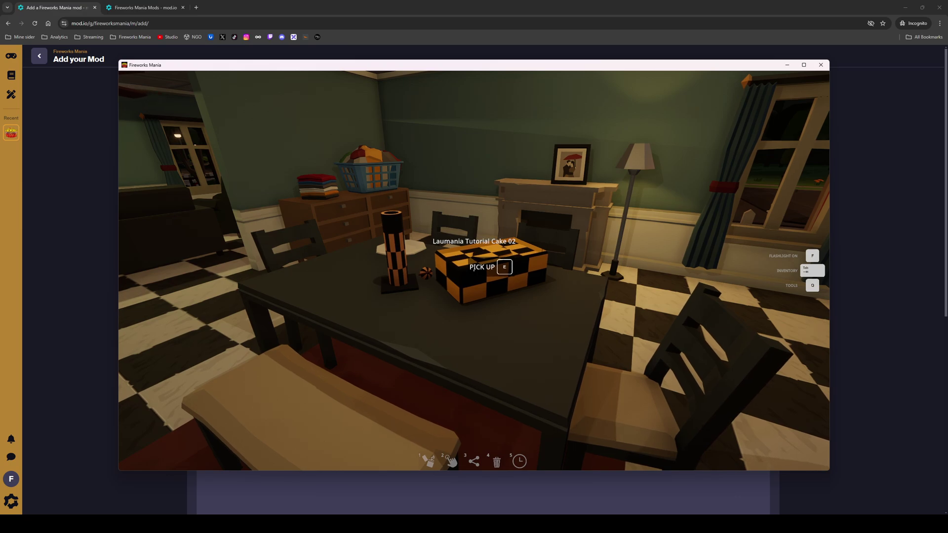
{"action": "key", "text": "s"}
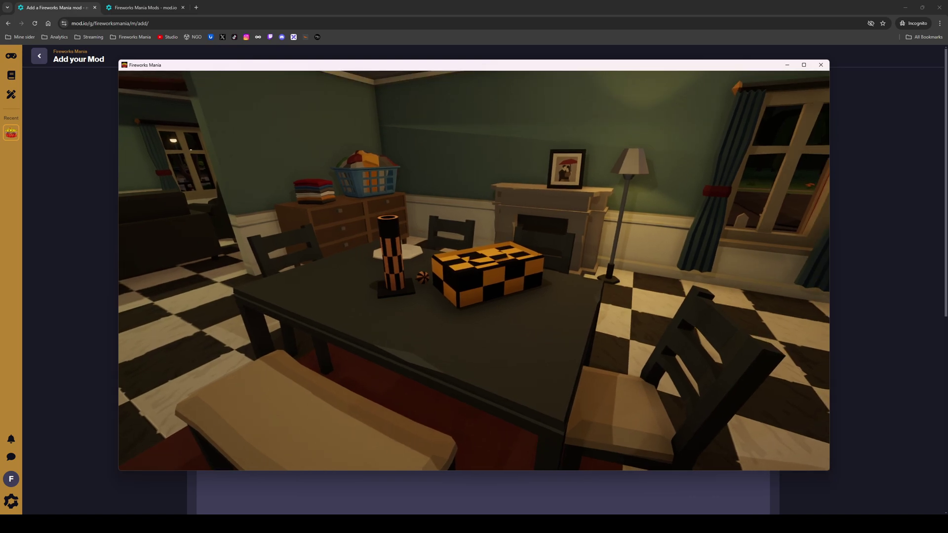
Step: Capture a tightly cropped PNG of the table's fireworks and save it to the Desktop
{"action": "key", "text": "Print"}
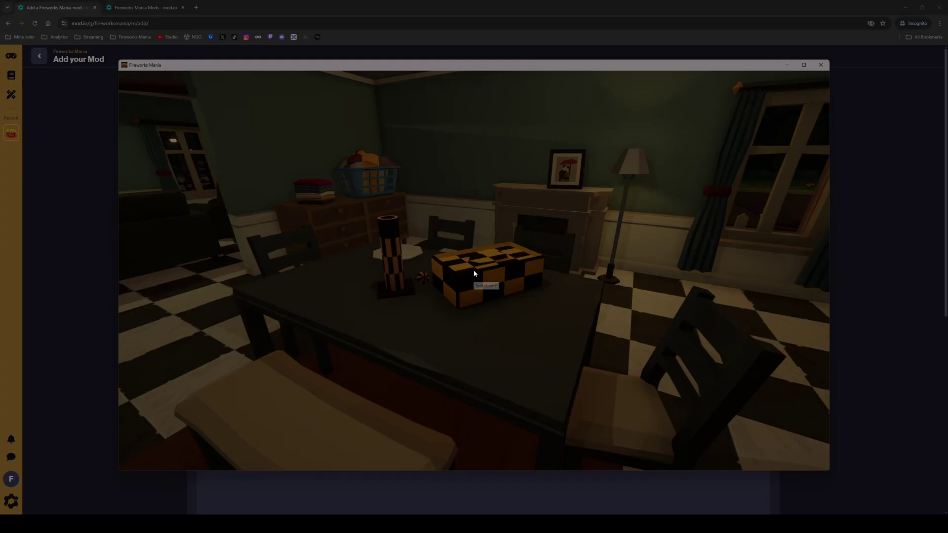
{"action": "left_click_drag", "start_coordinate": [252, 126], "coordinate": [594, 349]}
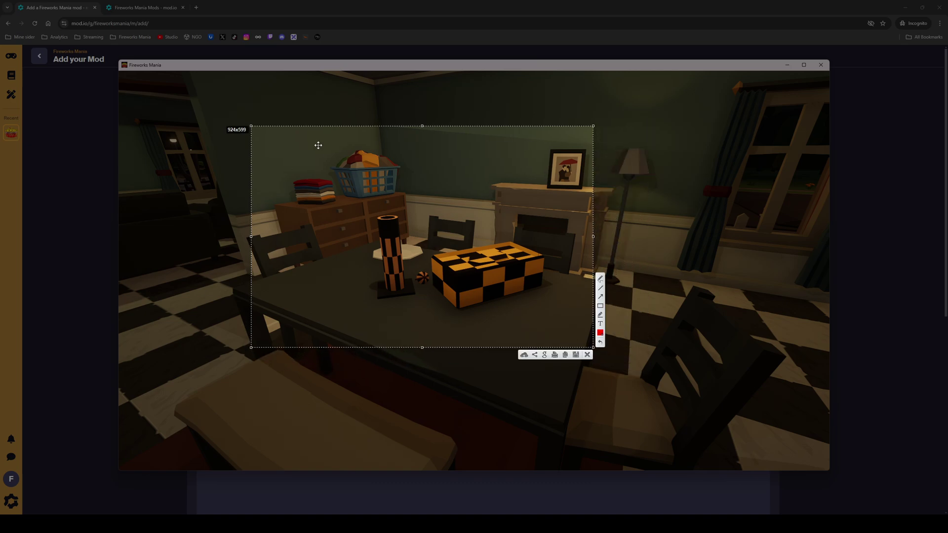
{"action": "left_click_drag", "start_coordinate": [251, 126], "coordinate": [339, 178]}
{"action": "left_click", "coordinate": [575, 355]}
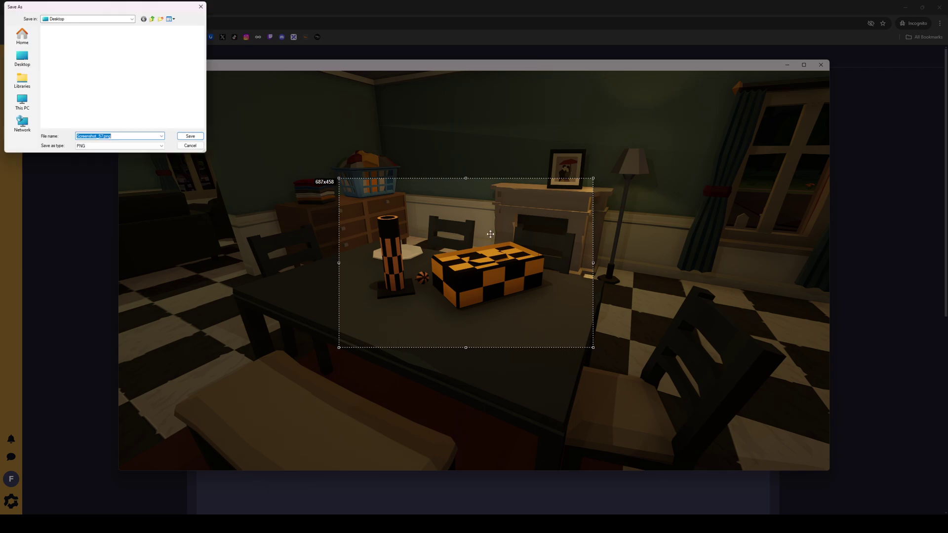
{"action": "left_click", "coordinate": [202, 140]}
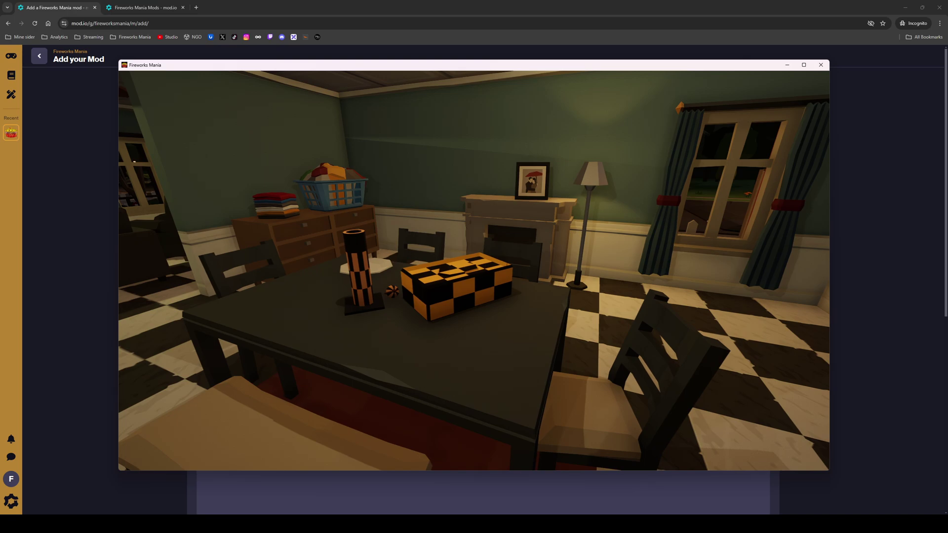
{"action": "key", "text": "alt+Tab"}
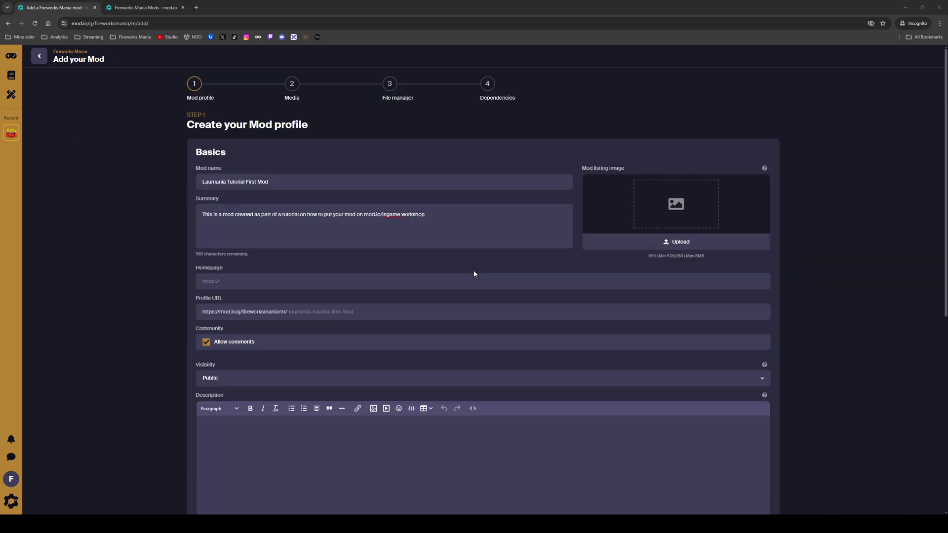
Step: Attach the cropped screenshot as the mod's listing image
{"action": "key", "text": "alt+Tab"}
{"action": "left_click", "coordinate": [677, 242]}
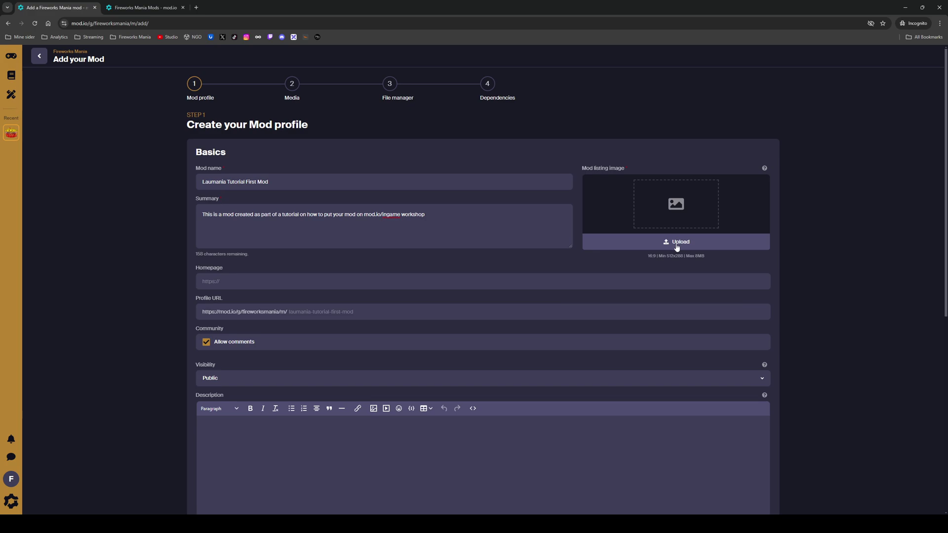
{"action": "key", "text": "Escape"}
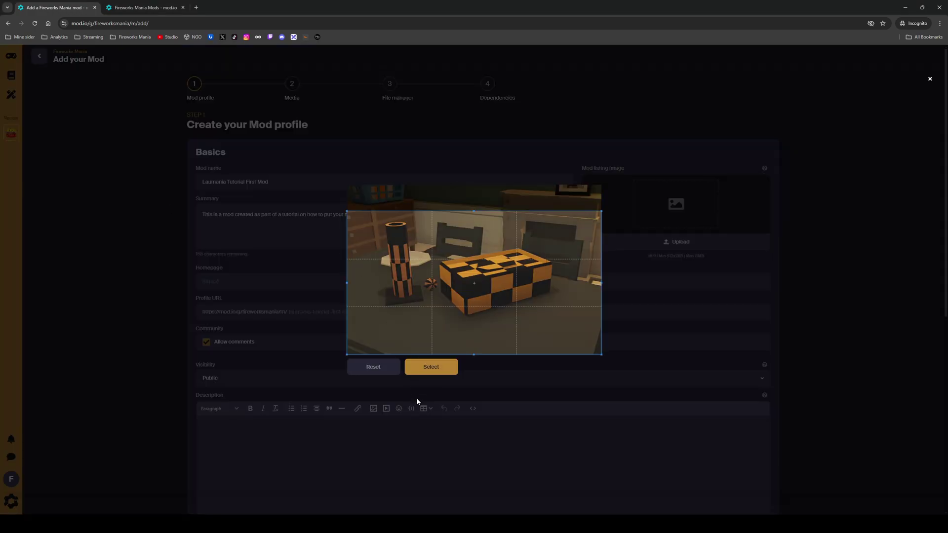
{"action": "left_click", "coordinate": [438, 368]}
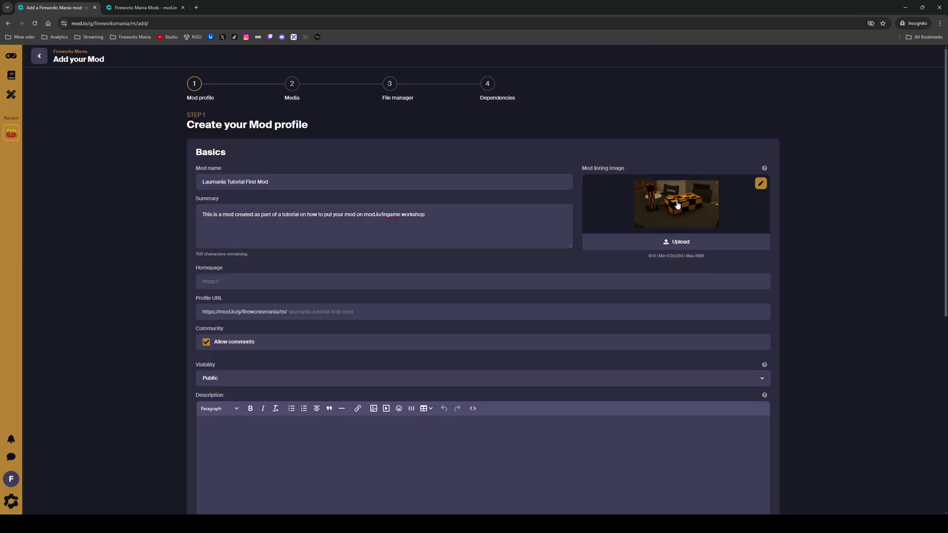
Step: Tag the mod as a Firework type with Mortar, Shell and Cake, and create it
{"action": "scroll", "coordinate": [837, 313], "scroll_direction": "down", "scroll_amount": 7}
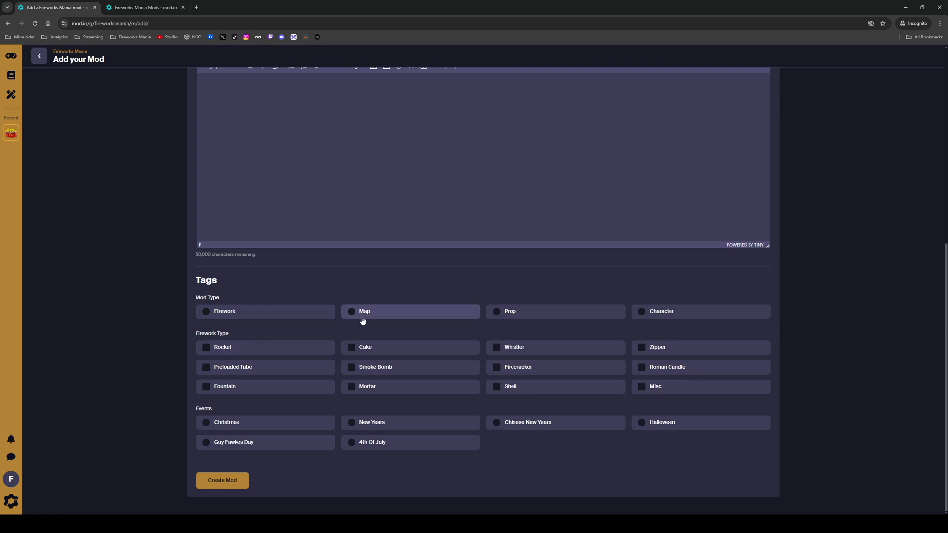
{"action": "left_click", "coordinate": [217, 314]}
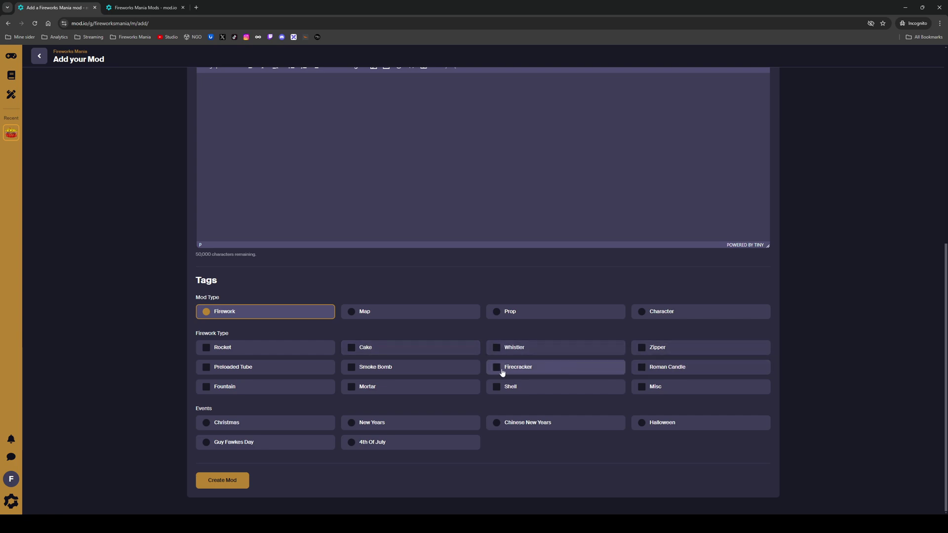
{"action": "left_click", "coordinate": [371, 390]}
{"action": "left_click", "coordinate": [522, 391]}
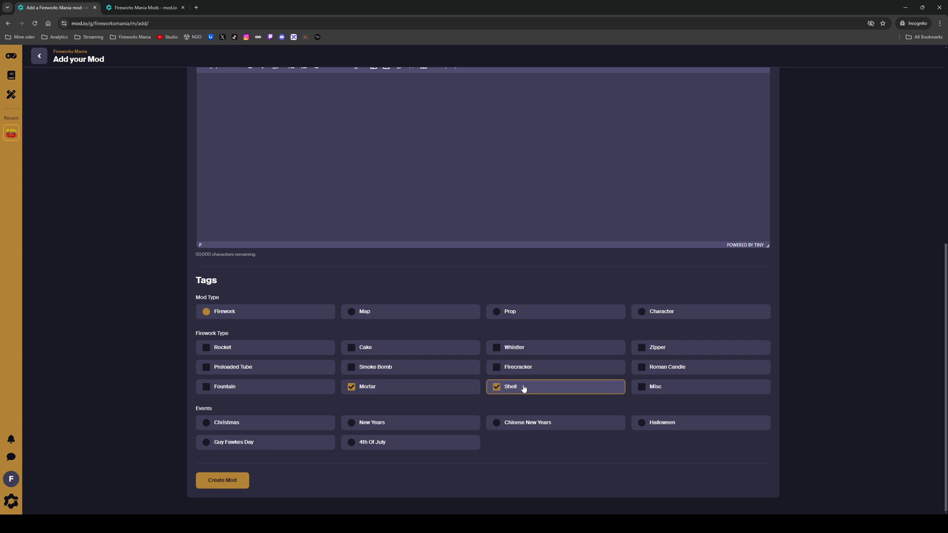
{"action": "left_click", "coordinate": [374, 350]}
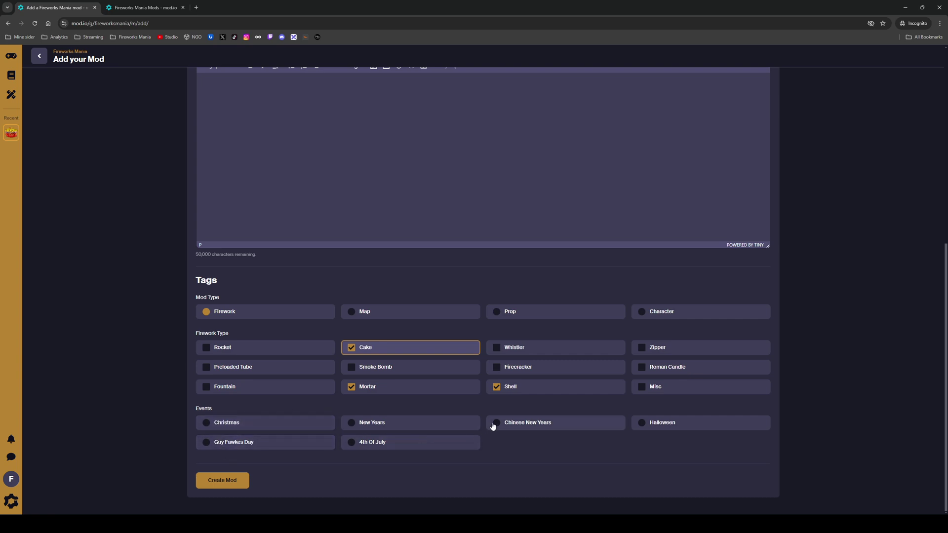
{"action": "left_click", "coordinate": [234, 486]}
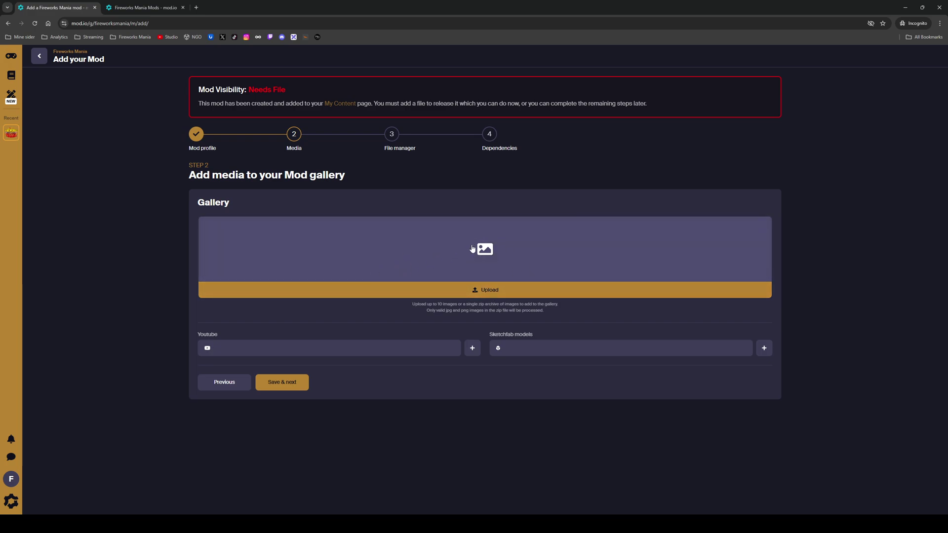
Step: Save the Media step and advance to Step 3, Upload your Mod file
{"action": "left_click", "coordinate": [290, 388]}
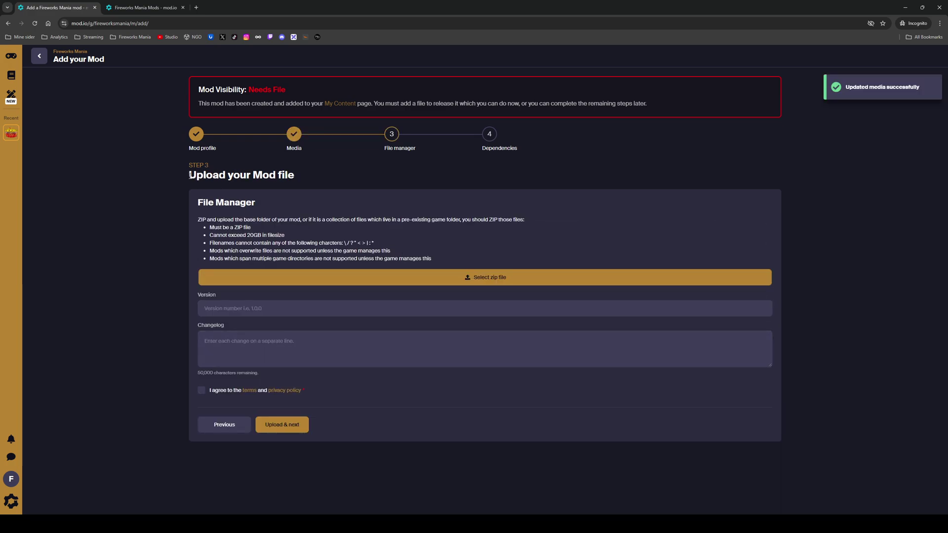
{"action": "left_click_drag", "start_coordinate": [190, 175], "coordinate": [296, 175]}
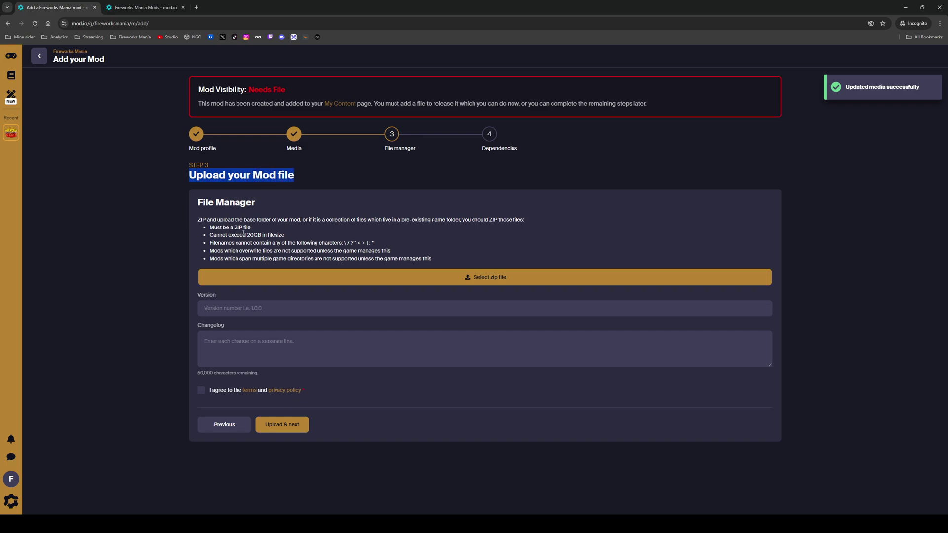
{"action": "left_click_drag", "start_coordinate": [244, 220], "coordinate": [218, 220]}
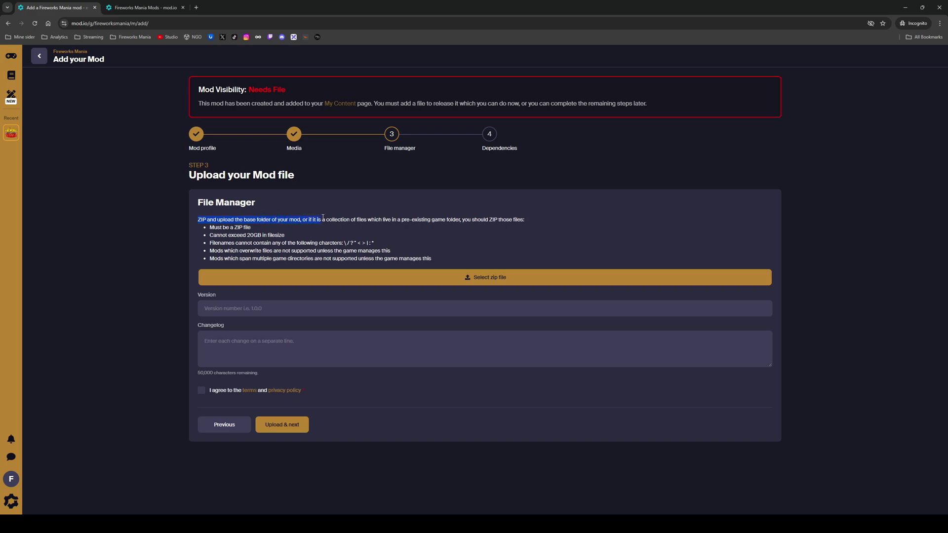
{"action": "left_click_drag", "start_coordinate": [323, 217], "coordinate": [358, 218]}
{"action": "left_click_drag", "start_coordinate": [216, 228], "coordinate": [267, 236]}
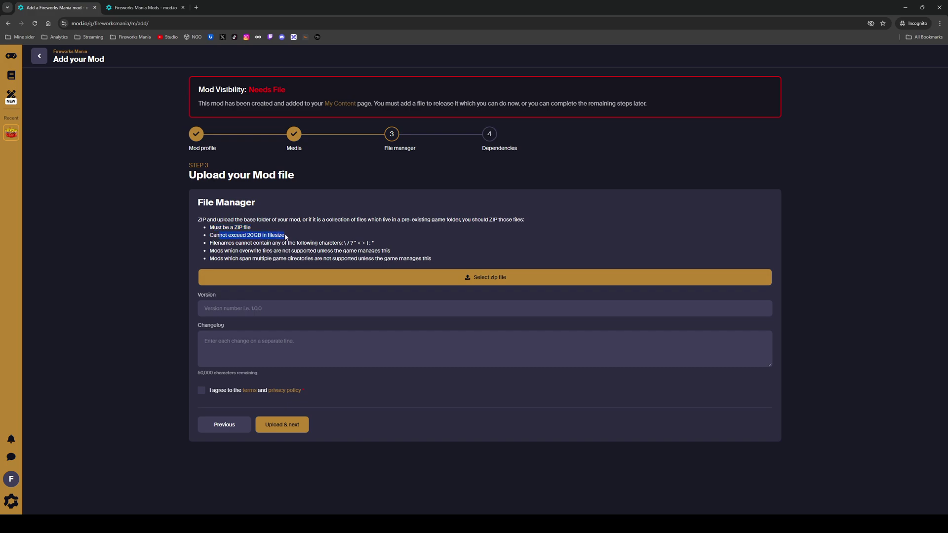
{"action": "left_click", "coordinate": [228, 241]}
{"action": "left_click_drag", "start_coordinate": [211, 243], "coordinate": [384, 244]}
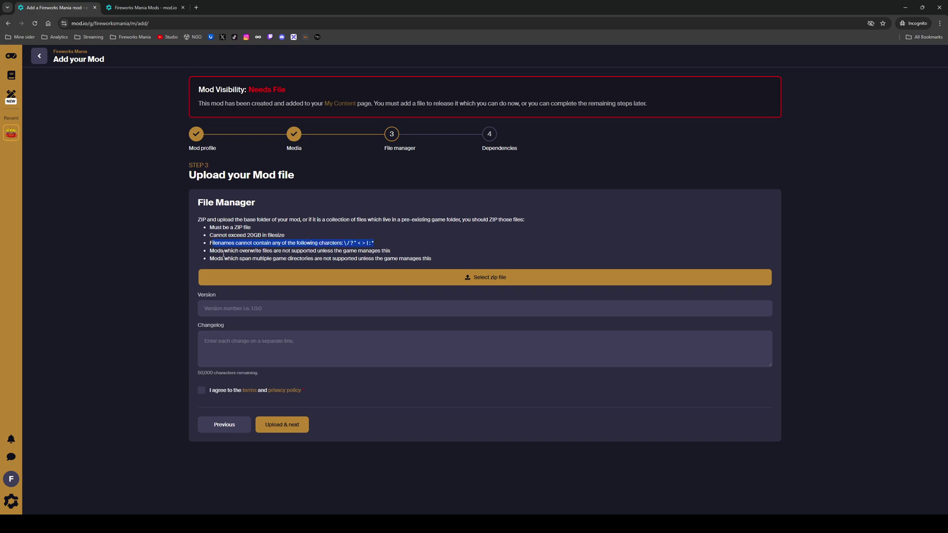
{"action": "left_click_drag", "start_coordinate": [221, 253], "coordinate": [342, 251]}
{"action": "left_click_drag", "start_coordinate": [285, 258], "coordinate": [345, 258]}
{"action": "left_click", "coordinate": [417, 251]}
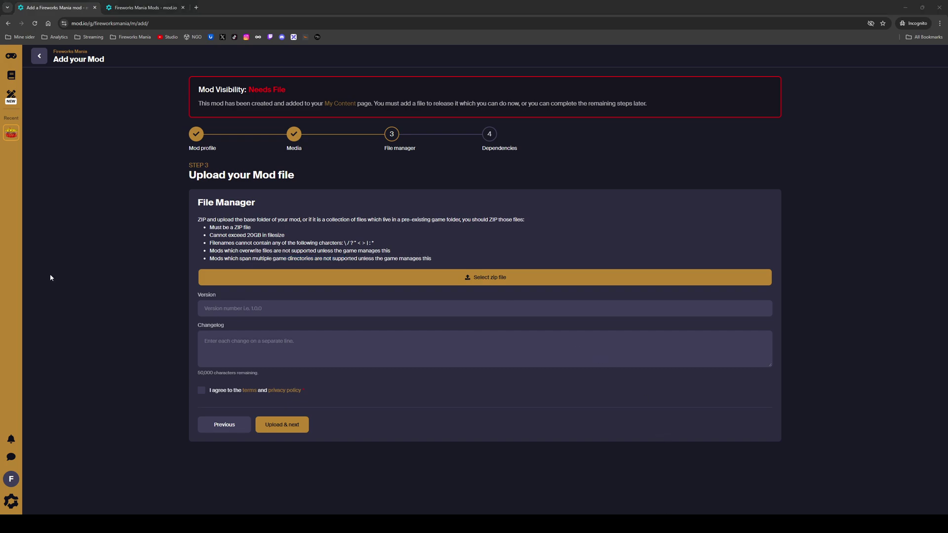
{"action": "left_click_drag", "start_coordinate": [0, 176], "coordinate": [425, 167]}
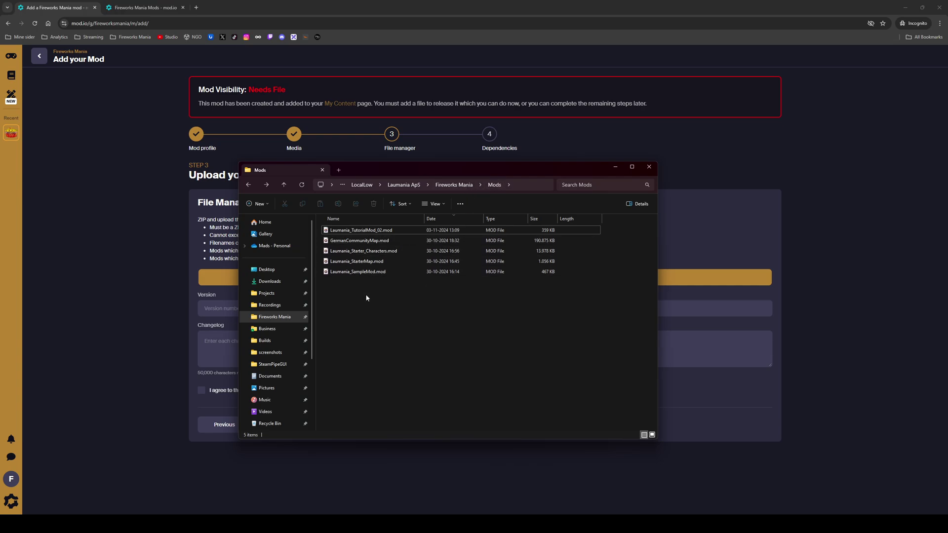
Step: Select Laumania_TutorialMod_02.mod in the Fireworks Mania Mods folder
{"action": "left_click", "coordinate": [380, 231]}
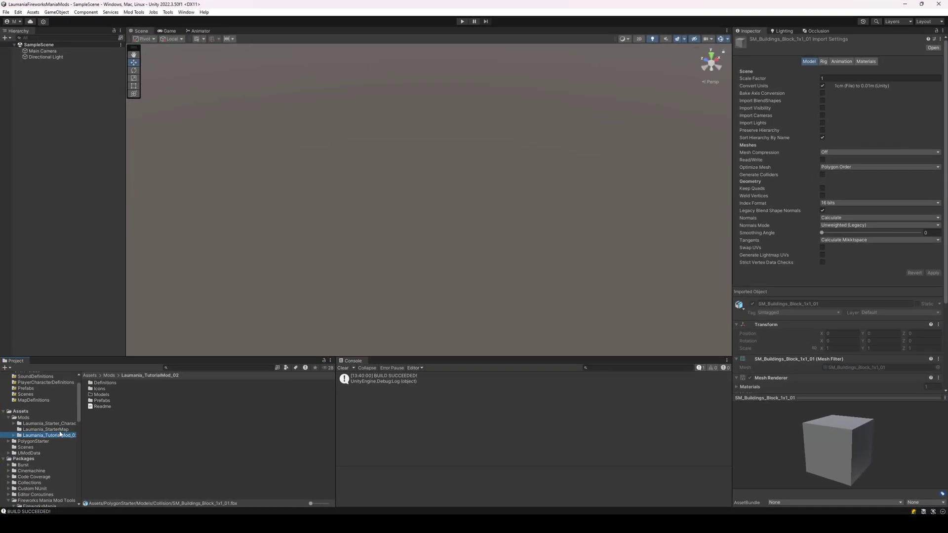
Step: Browse the Laumania_TutorialMod_02 Prefabs folder in Unity's Project panel
{"action": "left_click_drag", "start_coordinate": [82, 433], "coordinate": [117, 433]}
{"action": "left_click", "coordinate": [44, 438]}
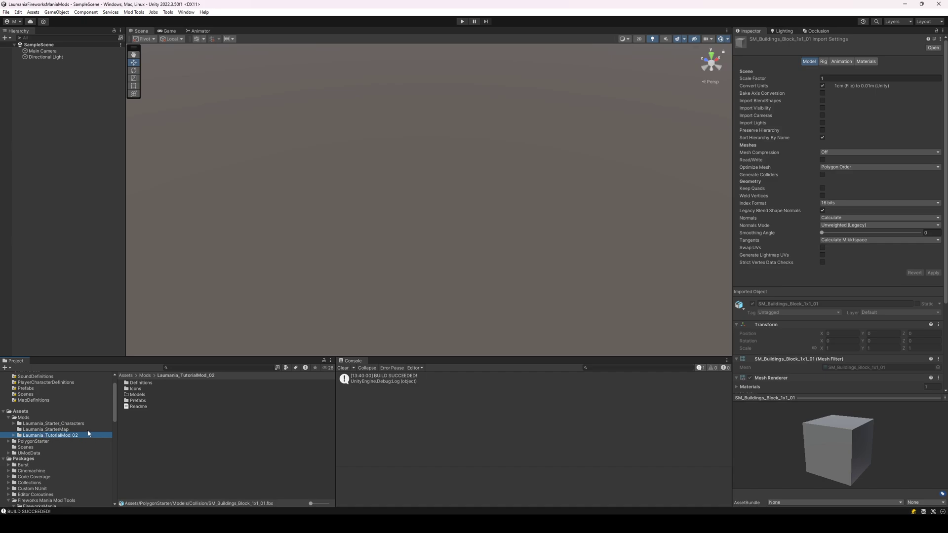
{"action": "double_click", "coordinate": [134, 401]}
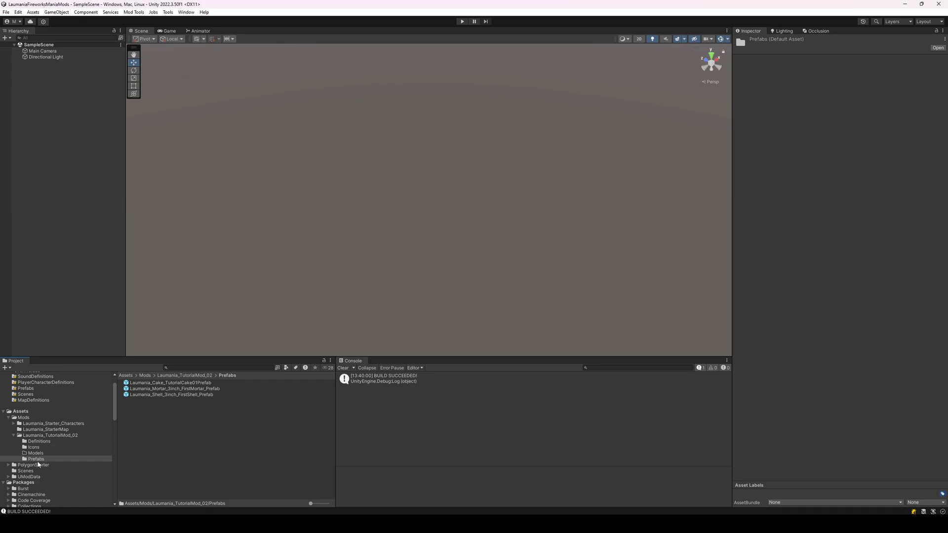
{"action": "left_click", "coordinate": [101, 435]}
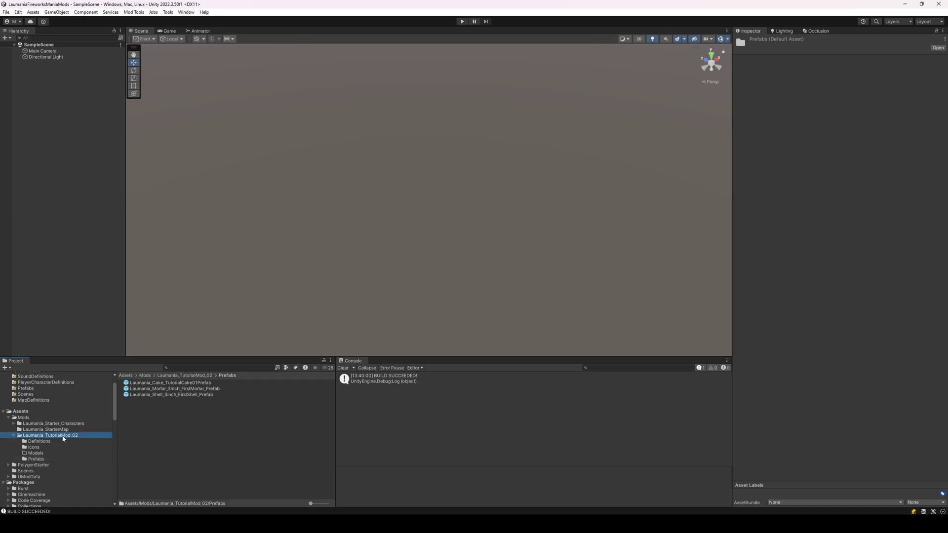
Step: Review and close the Mod Tools > Mod Settings export settings, returning to the browser
{"action": "left_click", "coordinate": [133, 12]}
{"action": "left_click", "coordinate": [171, 49]}
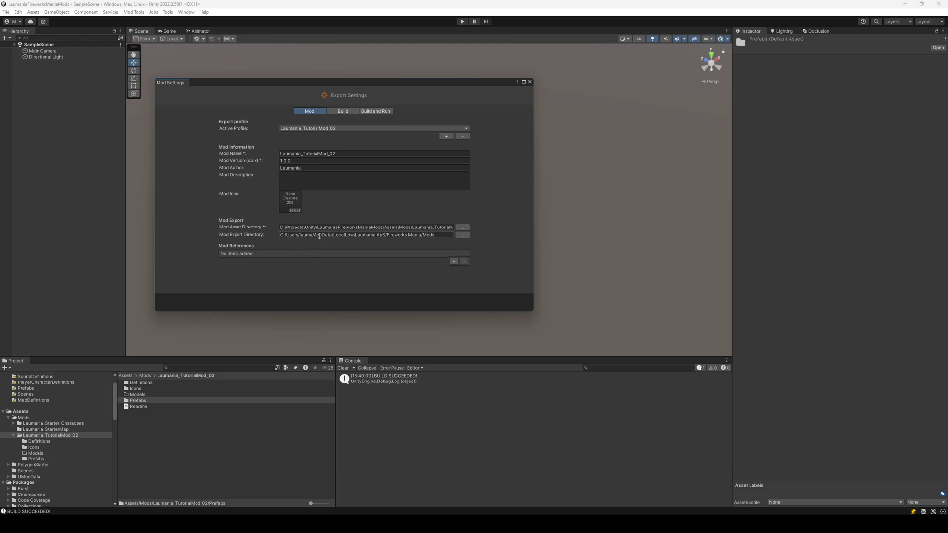
{"action": "left_click", "coordinate": [530, 83]}
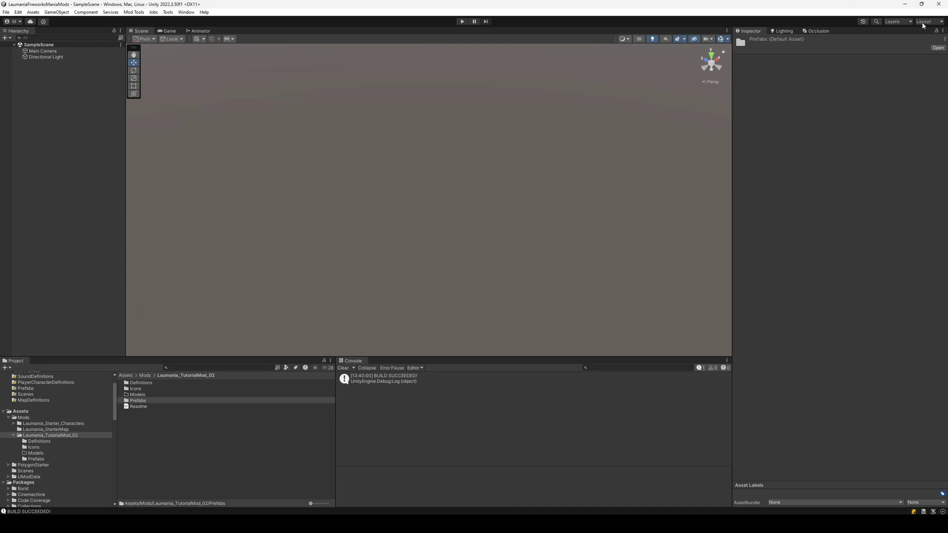
{"action": "left_click", "coordinate": [906, 4]}
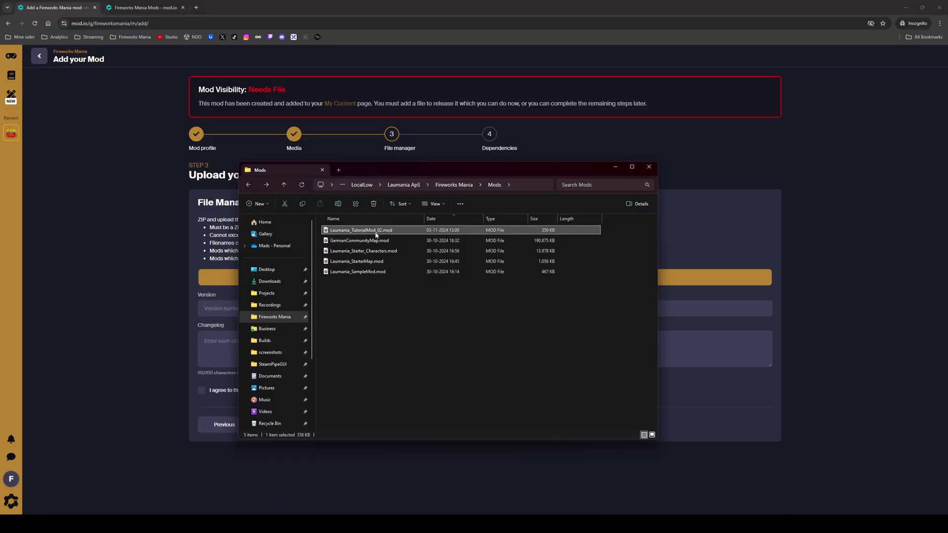
Step: Compress Laumania_TutorialMod_02.mod into a ZIP in the Mods folder
{"action": "left_click_drag", "start_coordinate": [424, 170], "coordinate": [442, 194]}
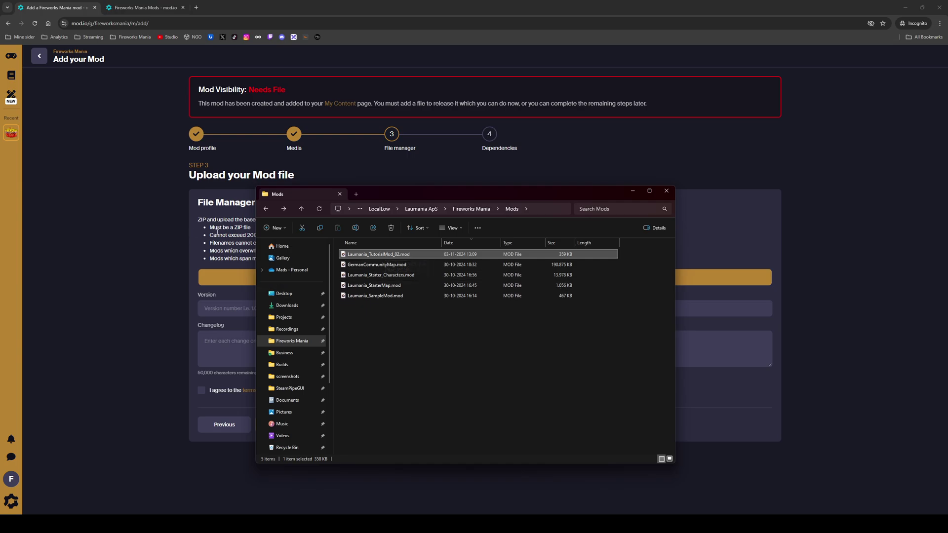
{"action": "mouse_move", "coordinate": [430, 198]}
{"action": "left_mouse_down"}
{"action": "mouse_move", "coordinate": [529, 213]}
{"action": "mouse_move", "coordinate": [440, 195]}
{"action": "left_mouse_up"}
{"action": "right_click", "coordinate": [396, 255]}
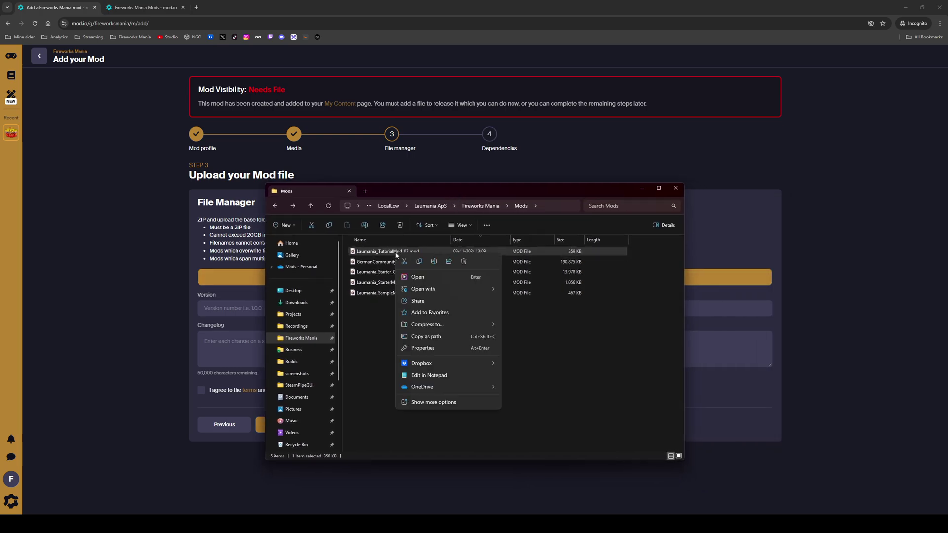
{"action": "mouse_move", "coordinate": [447, 326]}
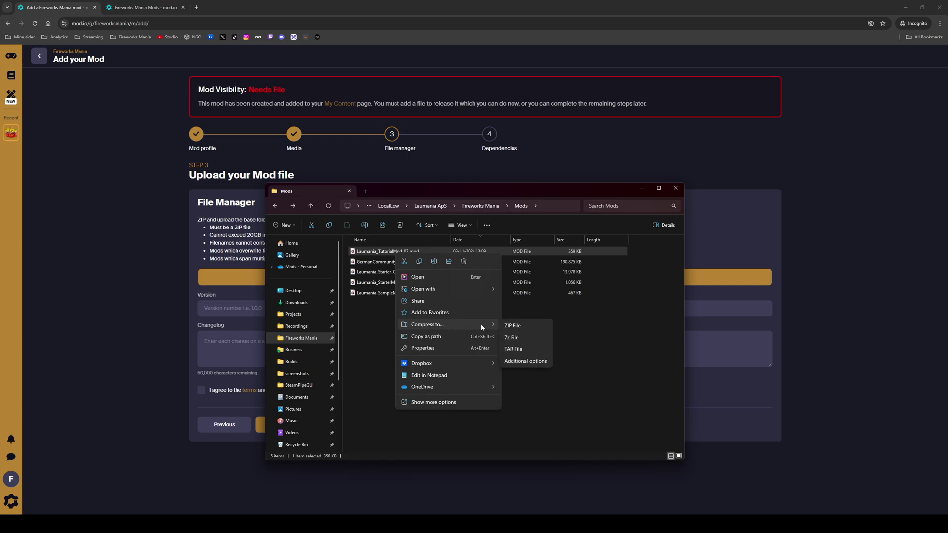
{"action": "left_click", "coordinate": [514, 326]}
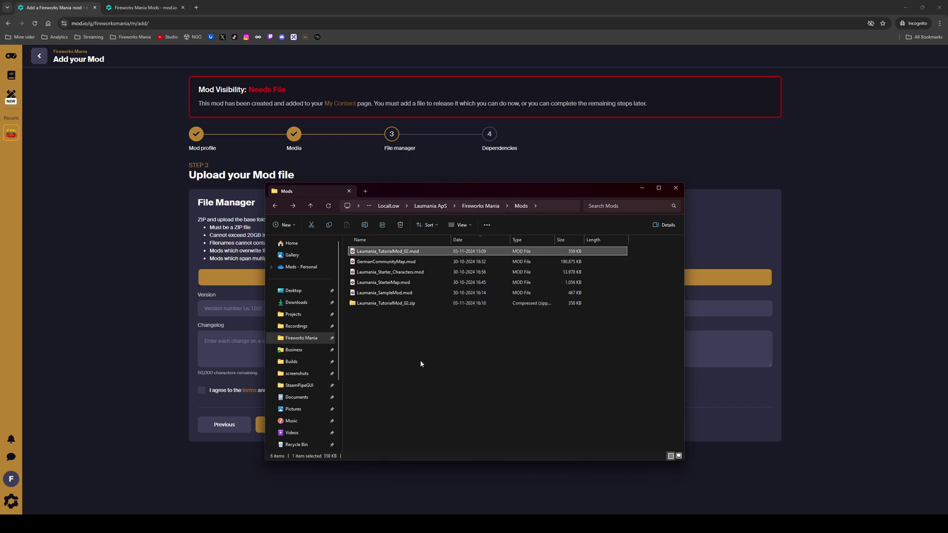
Step: Check Laumania_TutorialMod_02.zip contains the .mod file, then close File Explorer
{"action": "left_click", "coordinate": [401, 304]}
{"action": "left_click", "coordinate": [402, 251]}
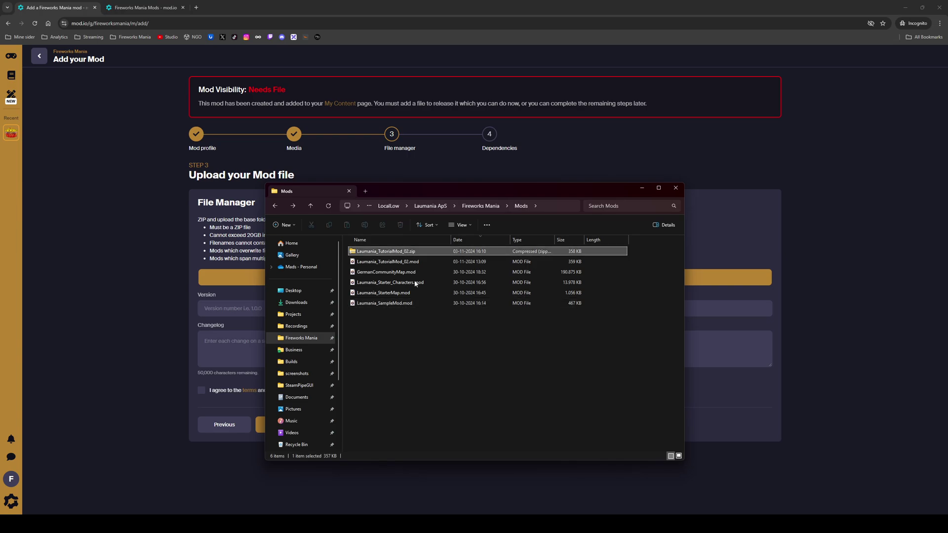
{"action": "double_click", "coordinate": [401, 253]}
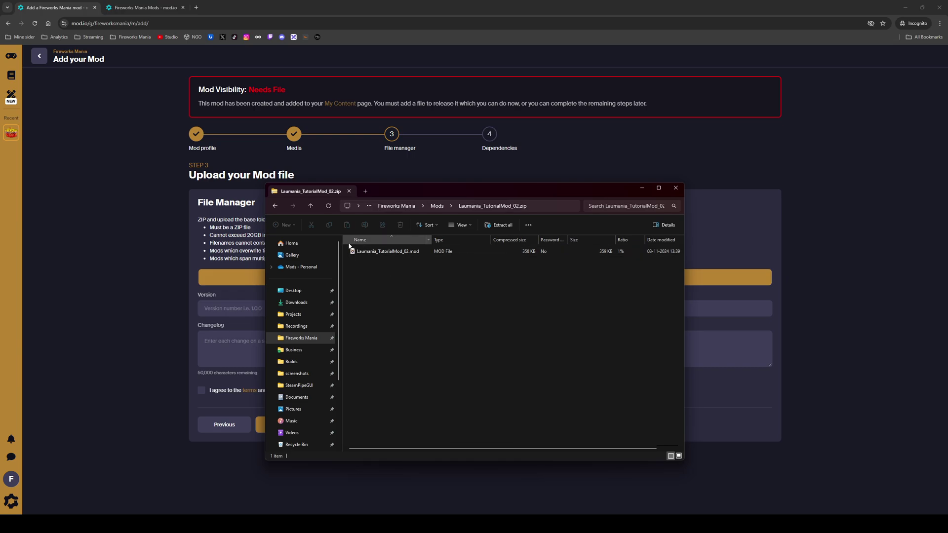
{"action": "left_click", "coordinate": [275, 208]}
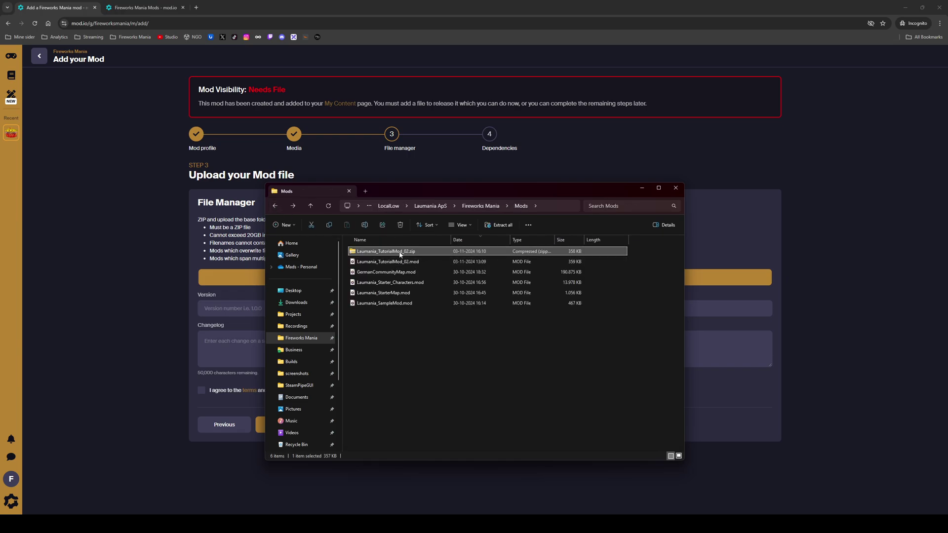
{"action": "left_click", "coordinate": [558, 206]}
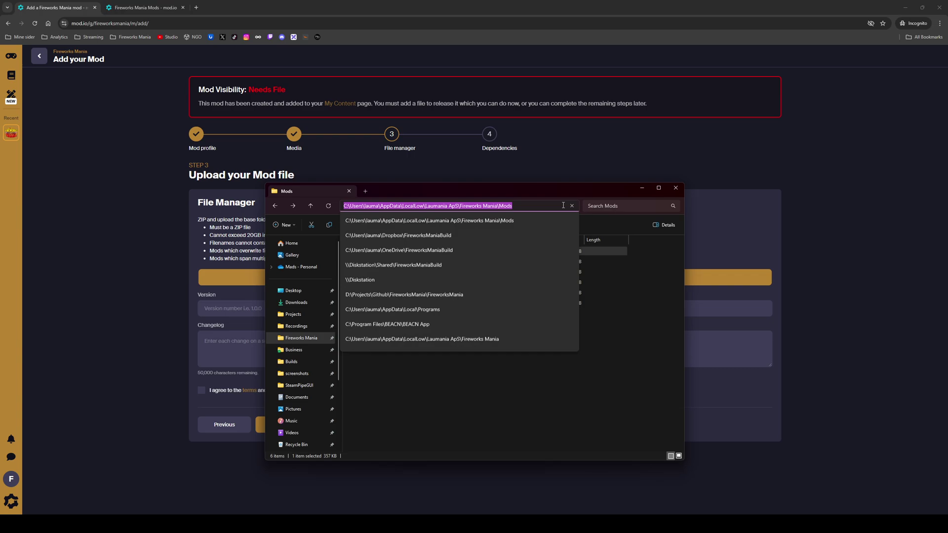
{"action": "left_click", "coordinate": [676, 188]}
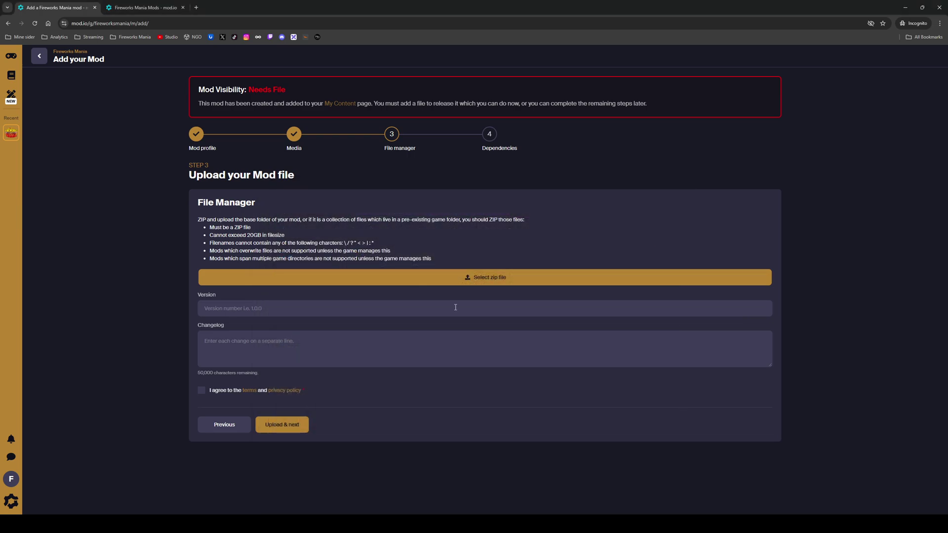
Step: Choose Laumania_TutorialMod_02.zip from the Mods folder as the upload file
{"action": "left_click", "coordinate": [500, 280]}
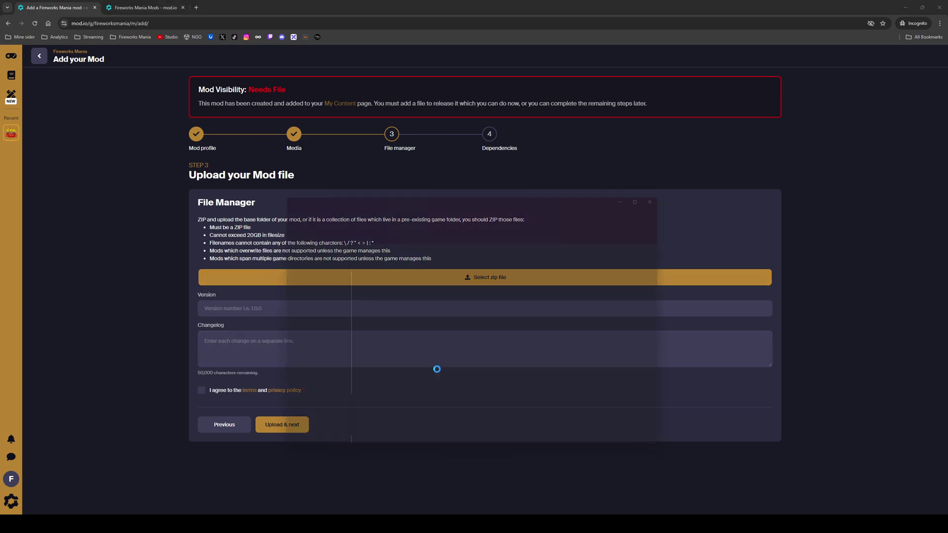
{"action": "key", "text": "super+e"}
{"action": "left_click", "coordinate": [416, 210]}
{"action": "key", "text": "ctrl+v"}
{"action": "key", "text": "Return"}
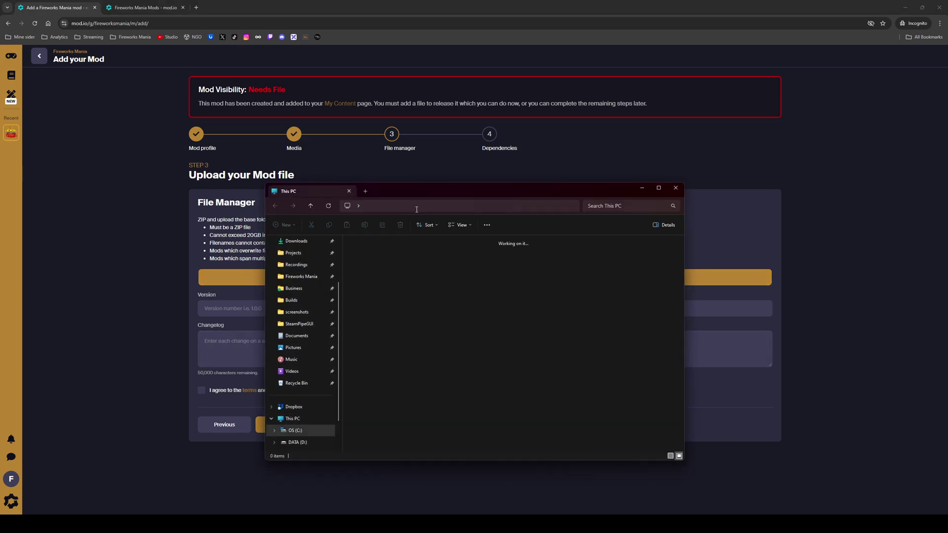
{"action": "left_click_drag", "start_coordinate": [435, 189], "coordinate": [461, 278]}
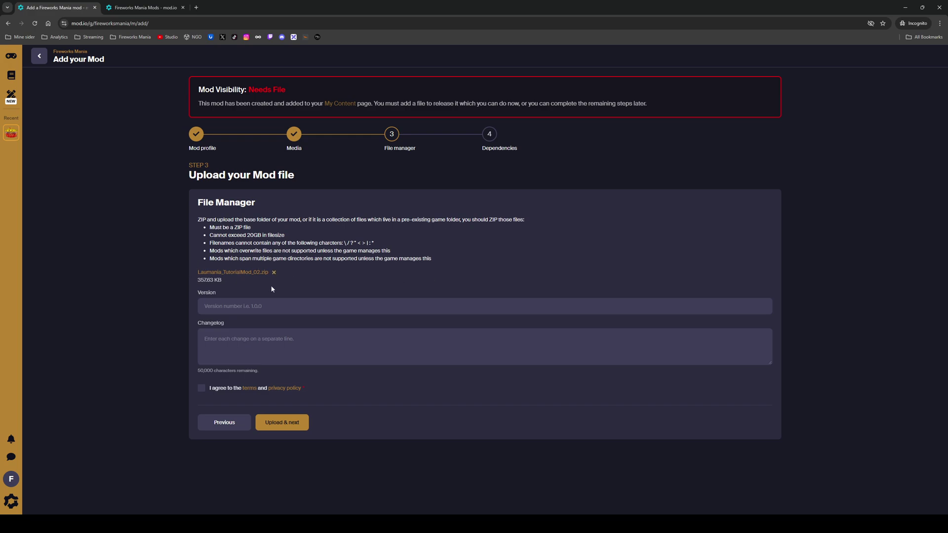
Step: Enter version 1.0.0 and changelog 'Initial version'
{"action": "left_click", "coordinate": [266, 310]}
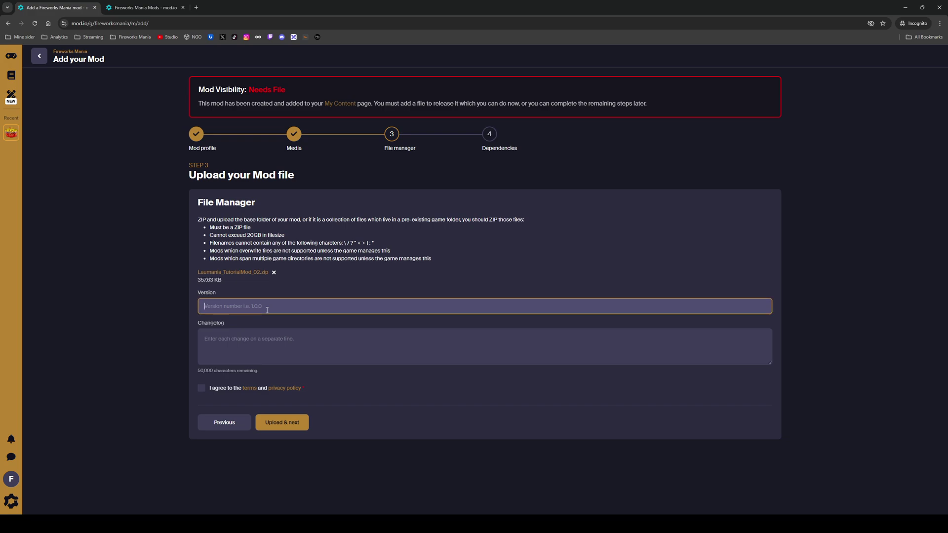
{"action": "type", "text": "1.0.0"}
{"action": "left_click", "coordinate": [263, 343]}
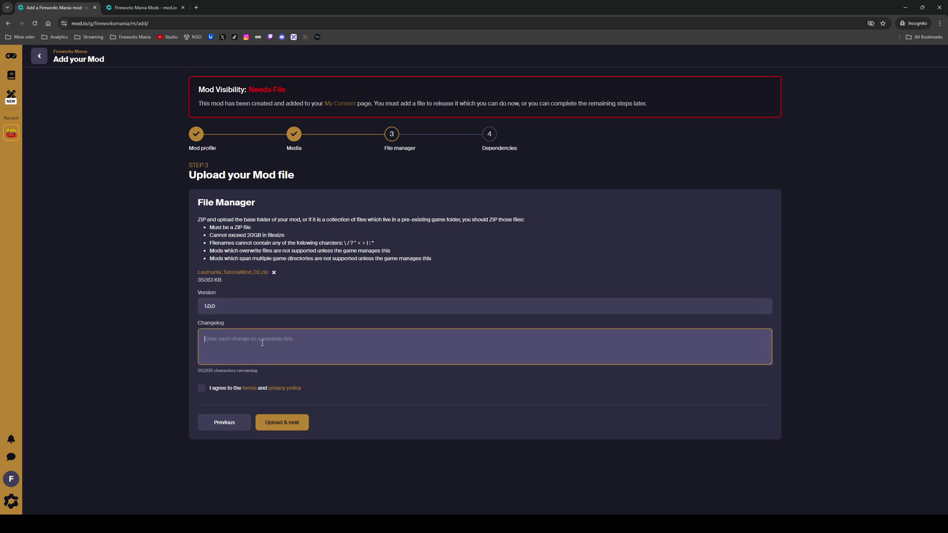
{"action": "type", "text": "Inintial version"}
Step: Read the terms of use and privacy policy, then agree to them
{"action": "left_click", "coordinate": [250, 389]}
{"action": "left_click", "coordinate": [284, 389]}
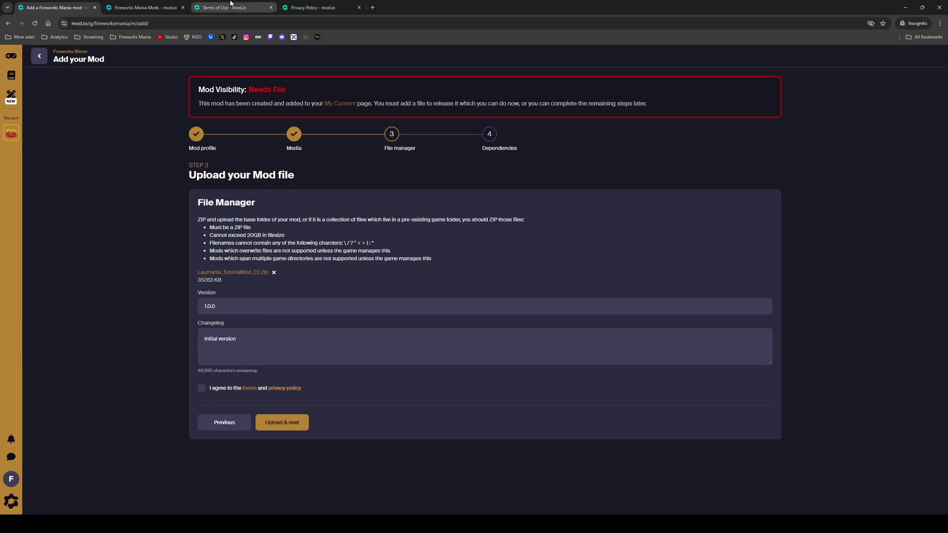
{"action": "left_click", "coordinate": [232, 7]}
{"action": "scroll", "coordinate": [511, 298], "scroll_direction": "down", "scroll_amount": 20}
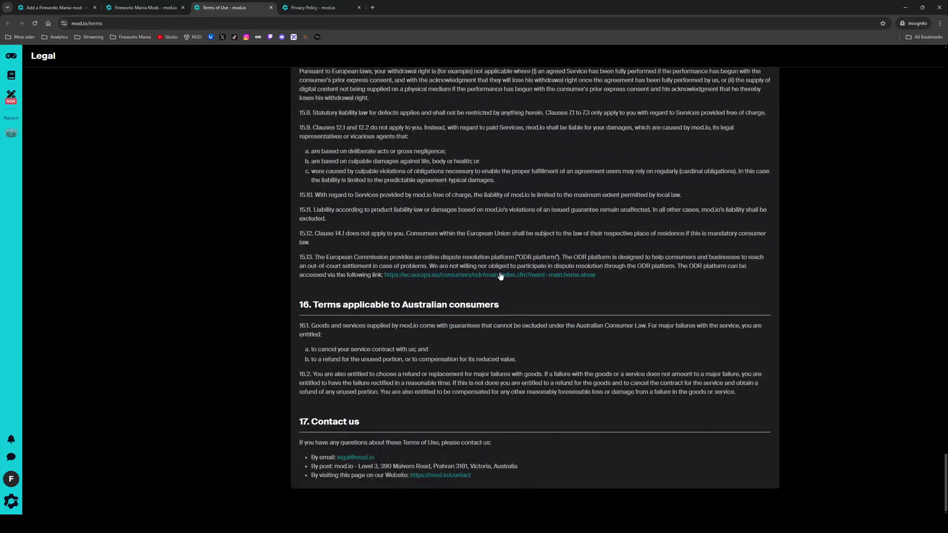
{"action": "left_click", "coordinate": [311, 8]}
{"action": "scroll", "coordinate": [536, 292], "scroll_direction": "down", "scroll_amount": 20}
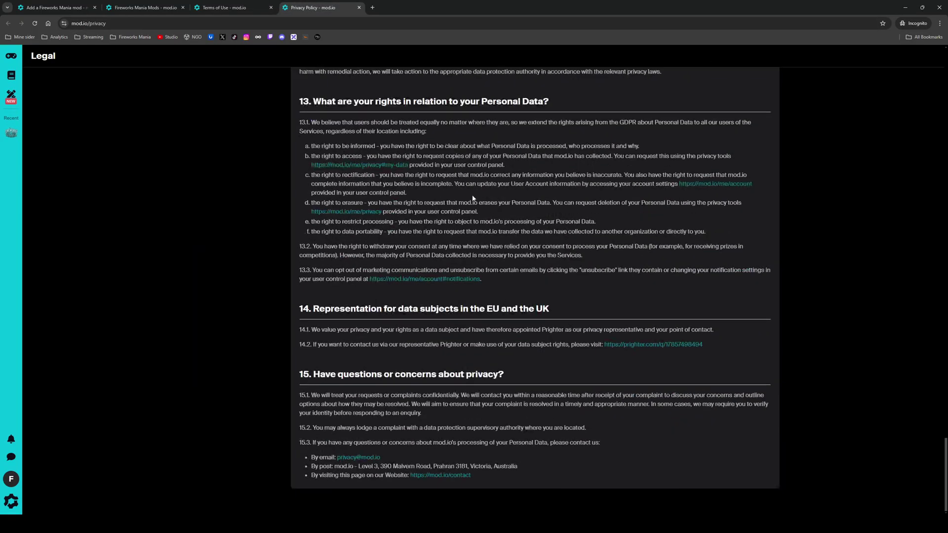
{"action": "scroll", "coordinate": [535, 292], "scroll_direction": "up", "scroll_amount": 10}
{"action": "key", "text": "ctrl+w"}
{"action": "key", "text": "ctrl+w"}
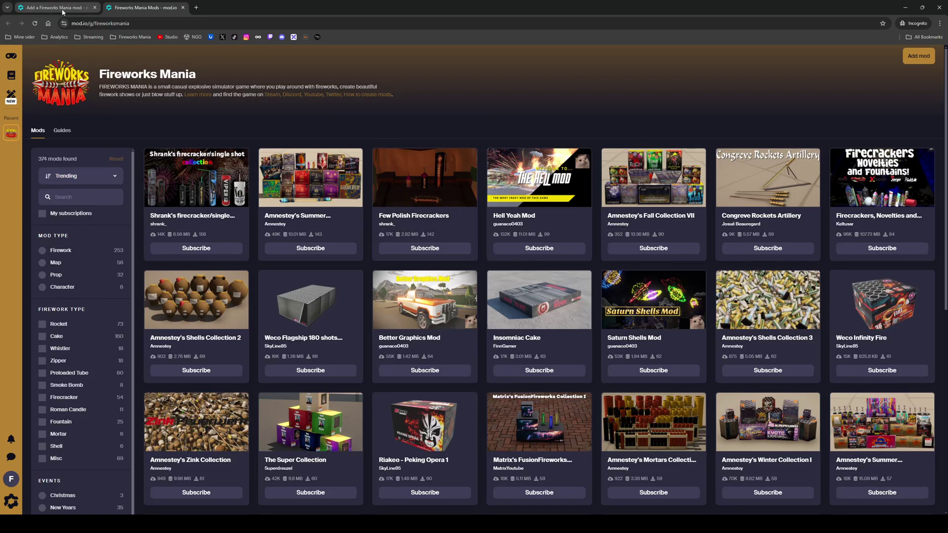
{"action": "key", "text": "ctrl+shift+Tab"}
{"action": "left_click", "coordinate": [201, 388]}
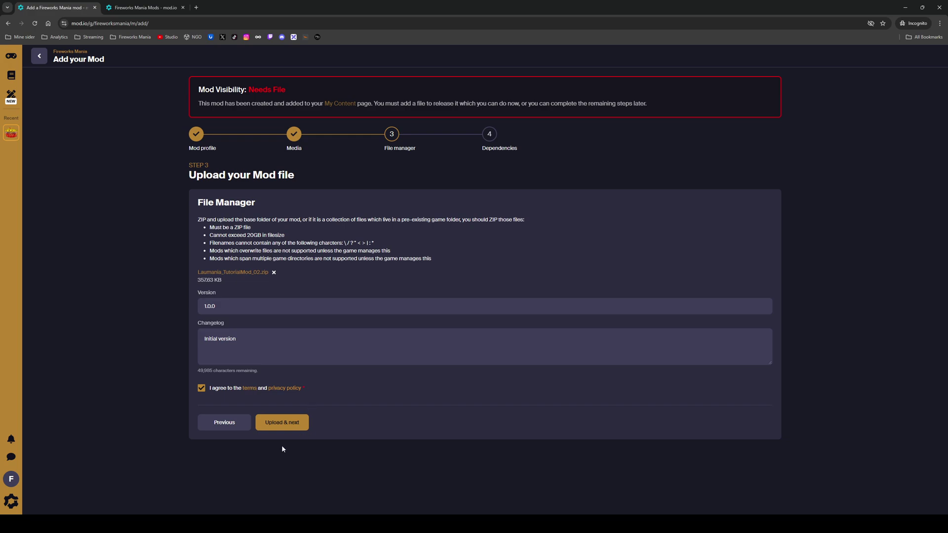
Step: Upload the zip, search 'shell' in Dependencies then clear it, and save with none
{"action": "left_click", "coordinate": [294, 426]}
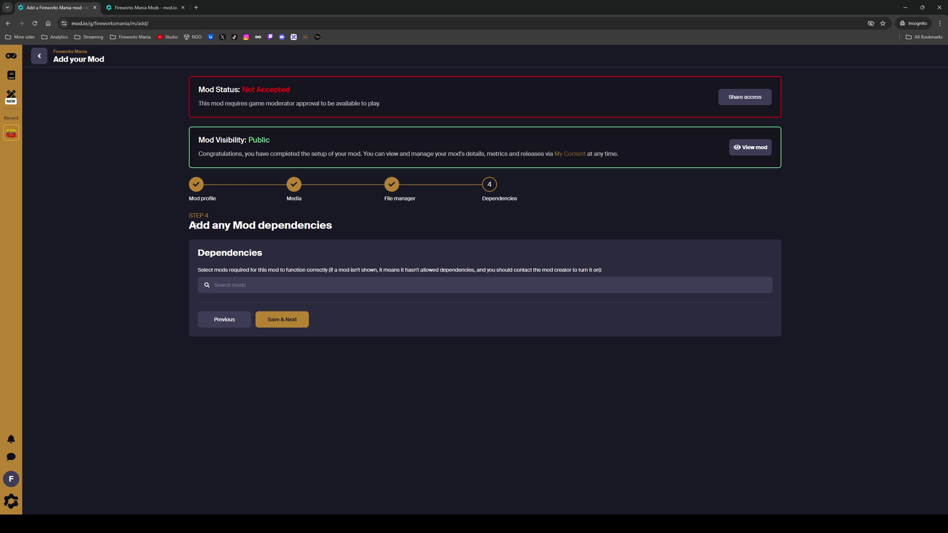
{"action": "left_click", "coordinate": [237, 286]}
{"action": "type", "text": "shell"}
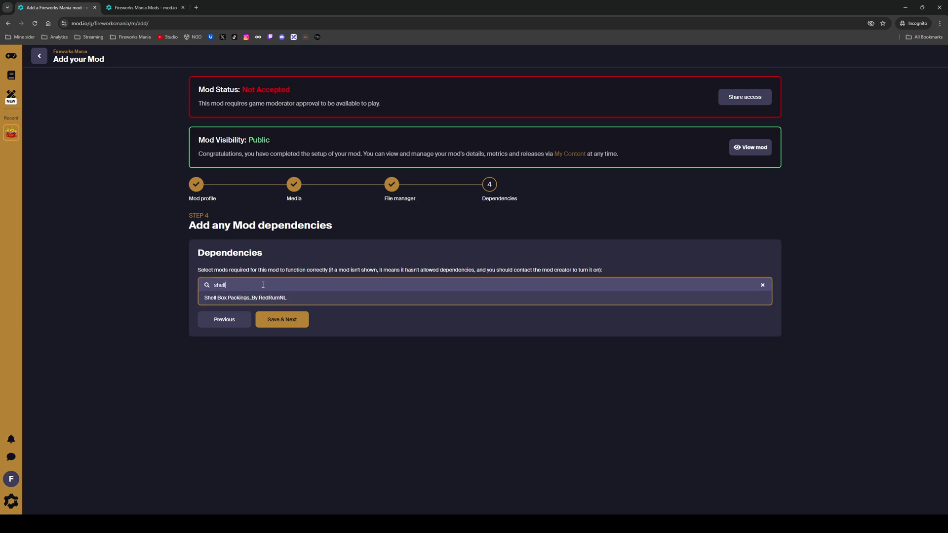
{"action": "left_click_drag", "start_coordinate": [262, 285], "coordinate": [207, 287]}
{"action": "key", "text": "BackSpace"}
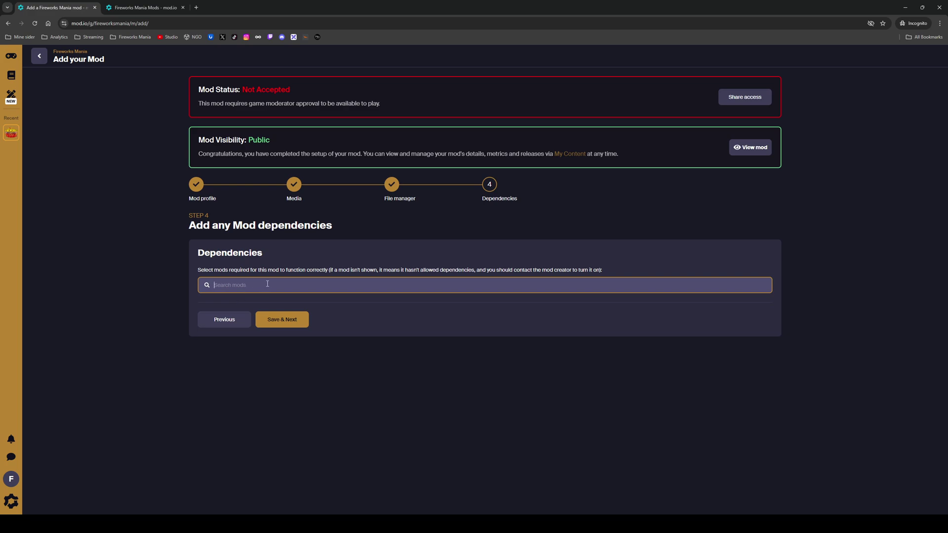
{"action": "left_click", "coordinate": [288, 322]}
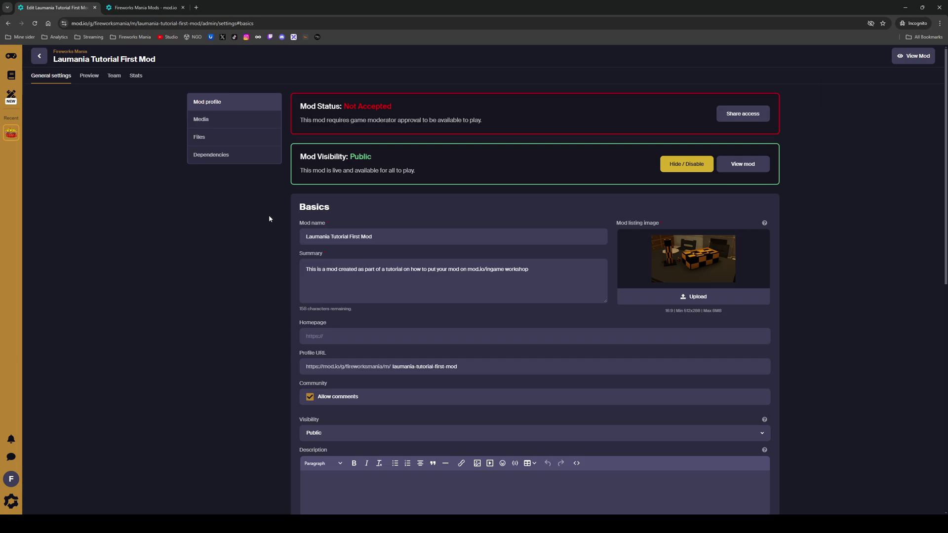
{"action": "scroll", "coordinate": [268, 218], "scroll_direction": "down", "scroll_amount": 5}
{"action": "scroll", "coordinate": [269, 218], "scroll_direction": "up", "scroll_amount": 5}
{"action": "left_click_drag", "start_coordinate": [351, 157], "coordinate": [387, 159]}
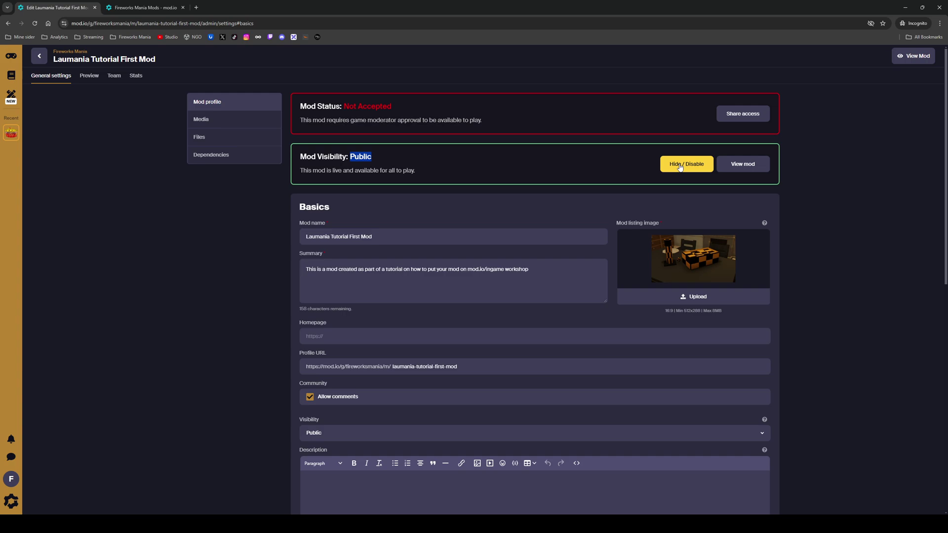
{"action": "left_click", "coordinate": [397, 171]}
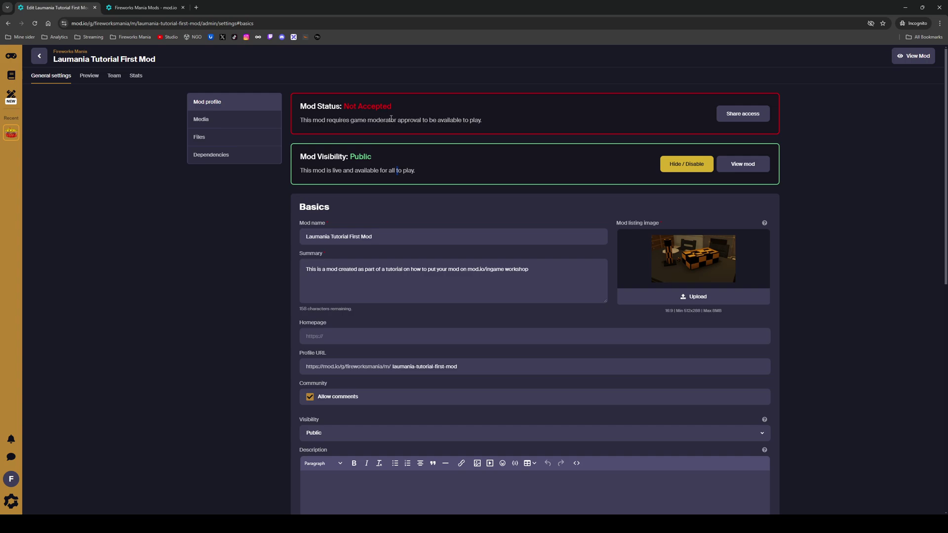
Step: Exit the current level to Fireworks Mania's main menu
{"action": "key", "text": "alt+Tab"}
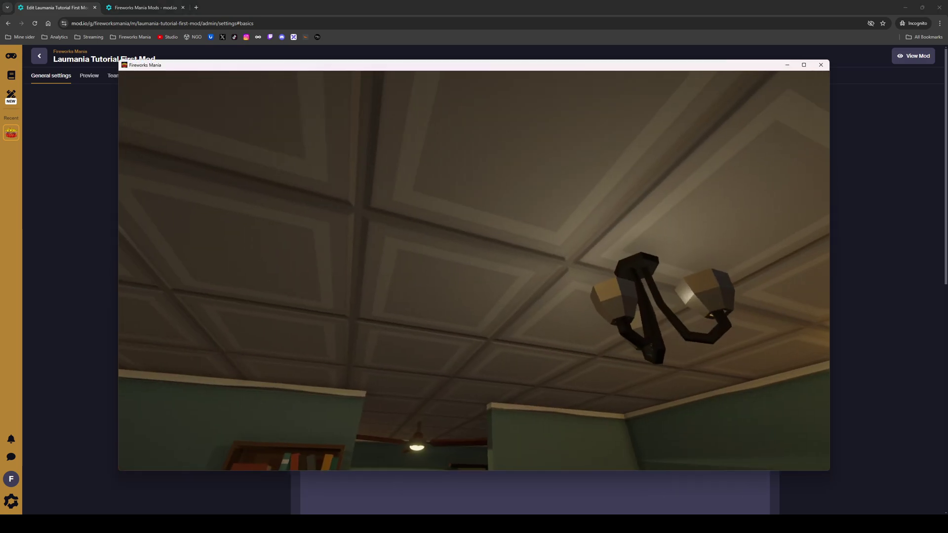
{"action": "key", "text": "Escape"}
{"action": "left_click", "coordinate": [230, 423]}
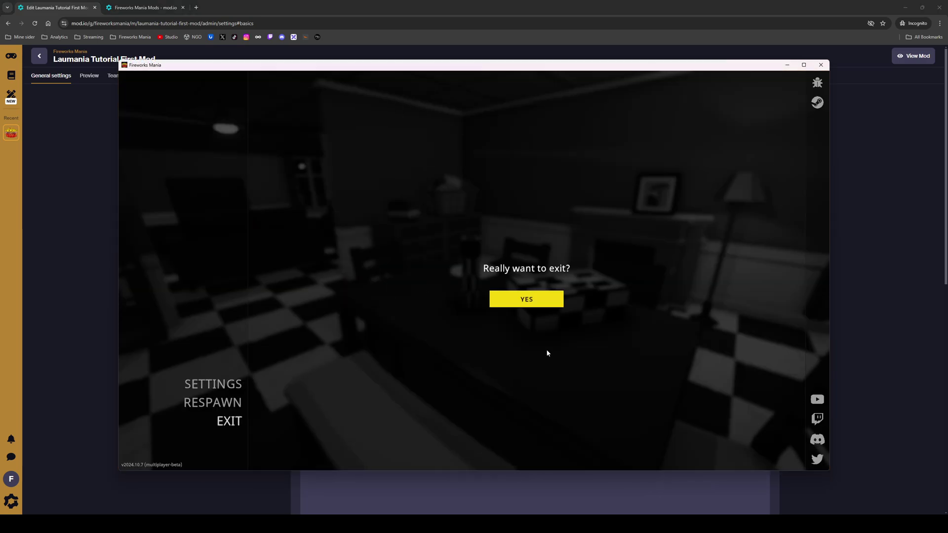
{"action": "left_click", "coordinate": [538, 296]}
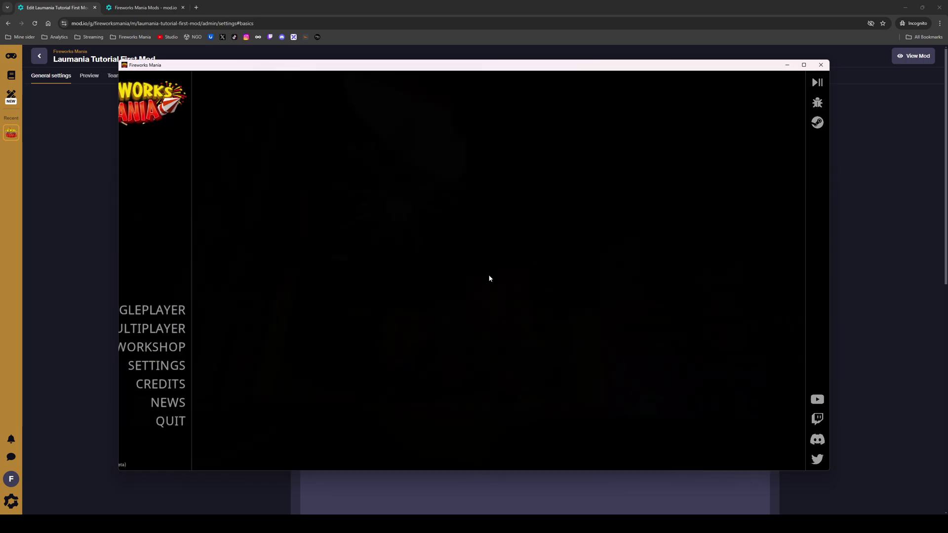
Step: Browse the in-game Workshop mod list and logged-in account, then minimize the game
{"action": "left_click", "coordinate": [218, 348]}
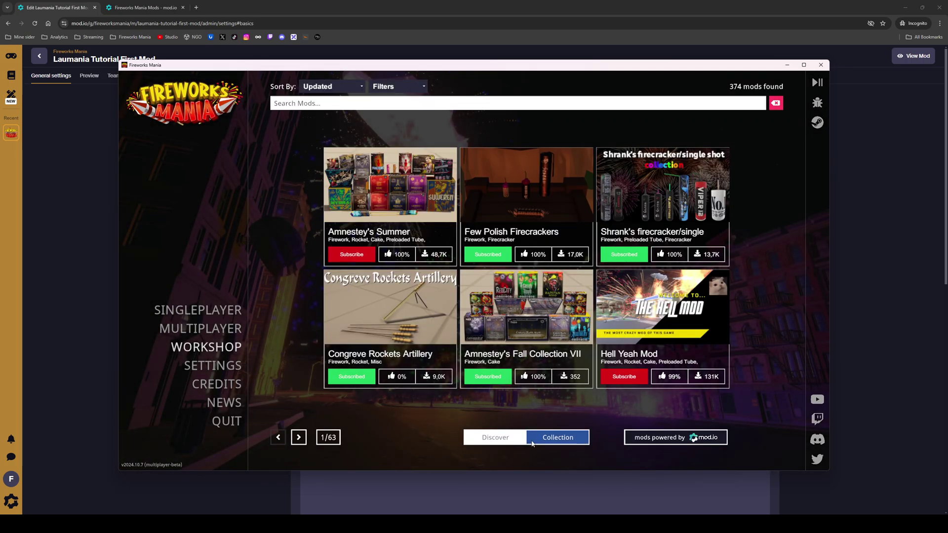
{"action": "left_click", "coordinate": [691, 438]}
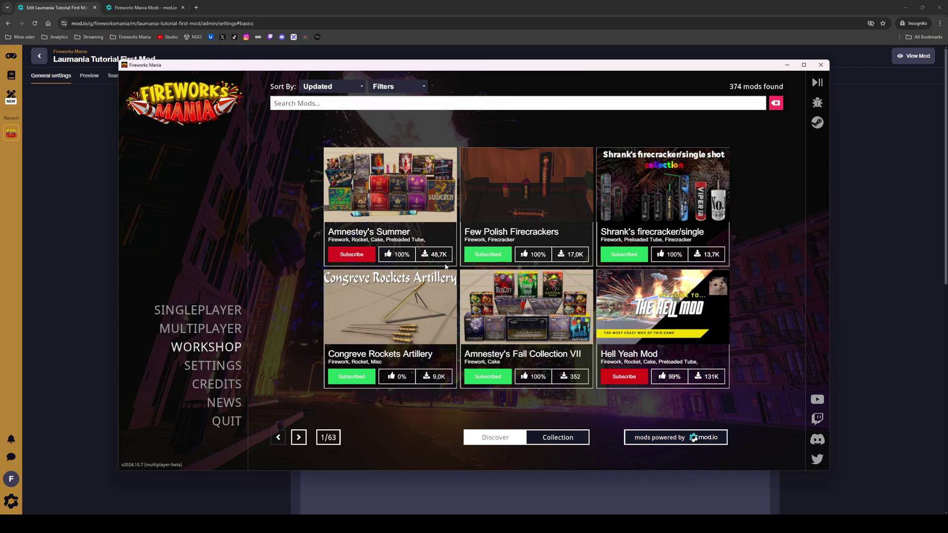
{"action": "left_click", "coordinate": [298, 438]}
{"action": "left_click", "coordinate": [278, 437]}
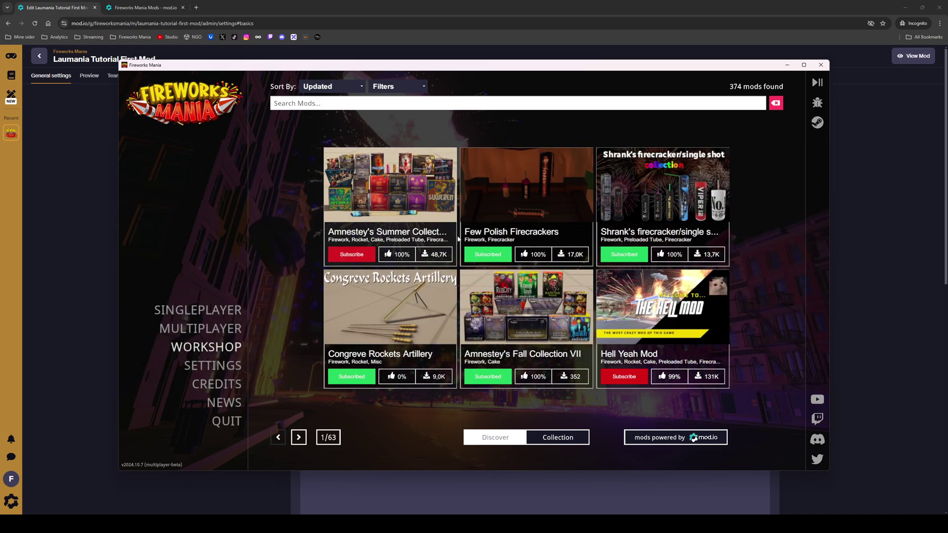
{"action": "left_click", "coordinate": [788, 65]}
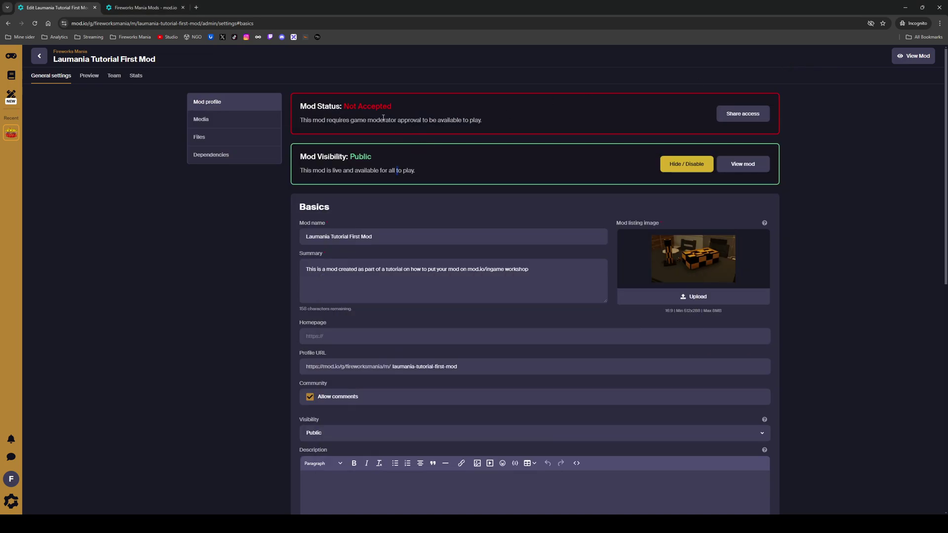
Step: Reload the Laumania Tutorial First Mod edit page so the 'Mod Status: Not Accepted' box clears
{"action": "left_click_drag", "start_coordinate": [300, 105], "coordinate": [395, 101]}
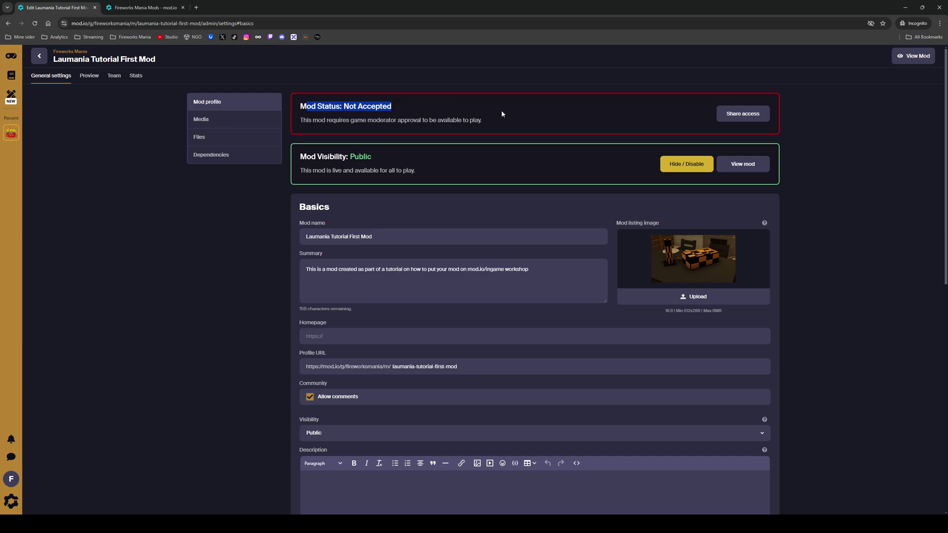
{"action": "left_click", "coordinate": [437, 130]}
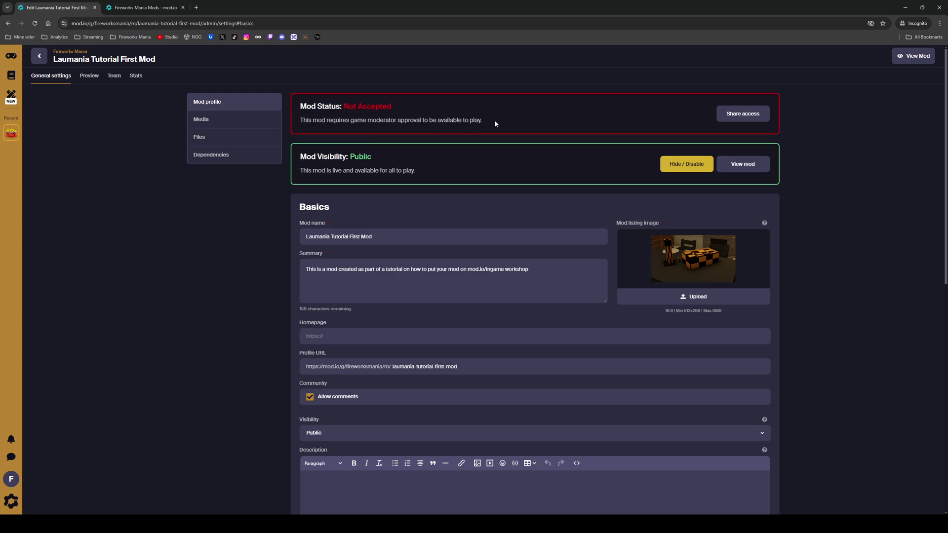
{"action": "left_click_drag", "start_coordinate": [496, 120], "coordinate": [440, 108]}
{"action": "left_click", "coordinate": [388, 114]}
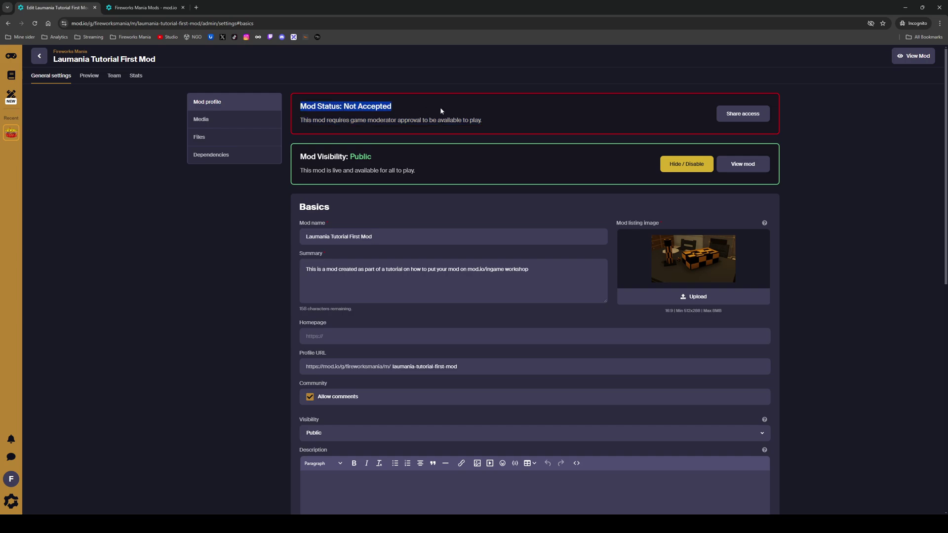
{"action": "left_click", "coordinate": [479, 119]}
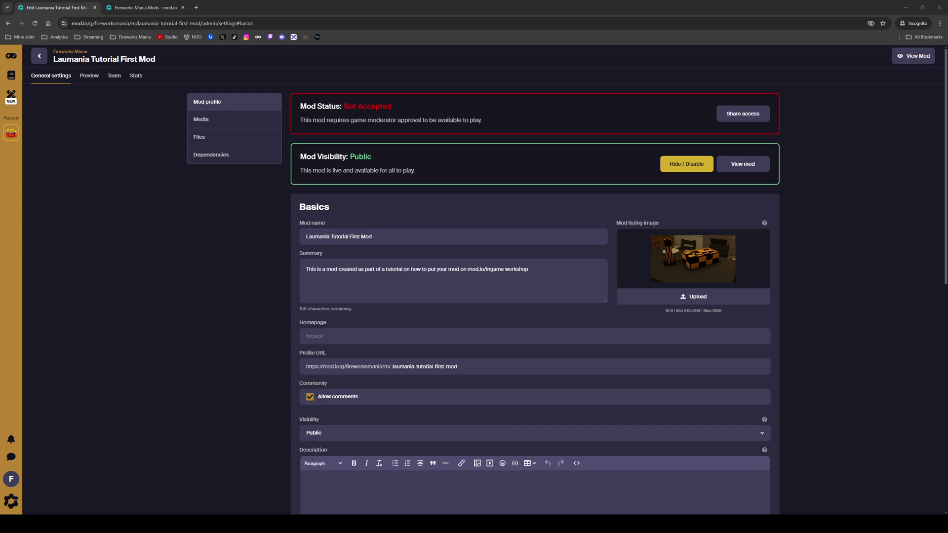
{"action": "key", "text": "F5"}
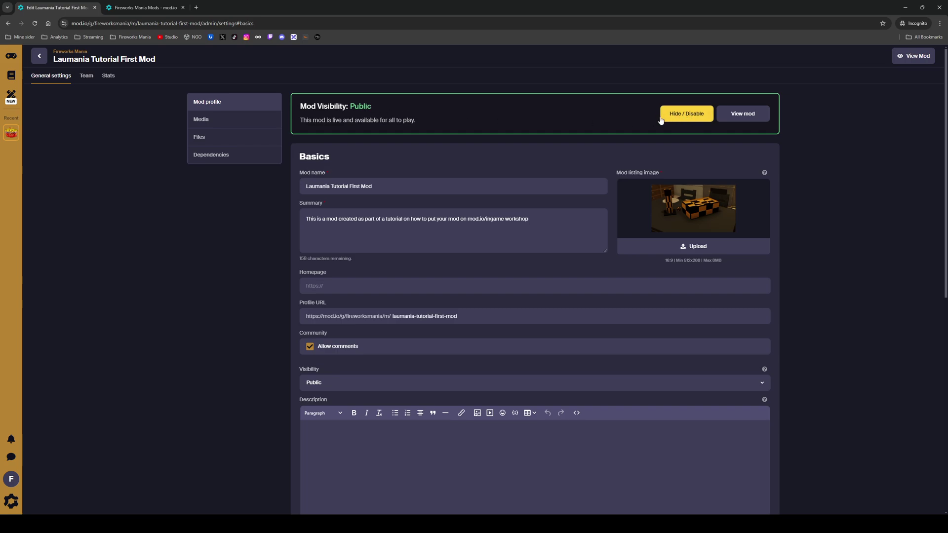
Step: Glance at the Discord window, then return to the 'Fireworks Mania Mods - mod.io' browser tab
{"action": "left_click_drag", "start_coordinate": [342, 104], "coordinate": [374, 106]}
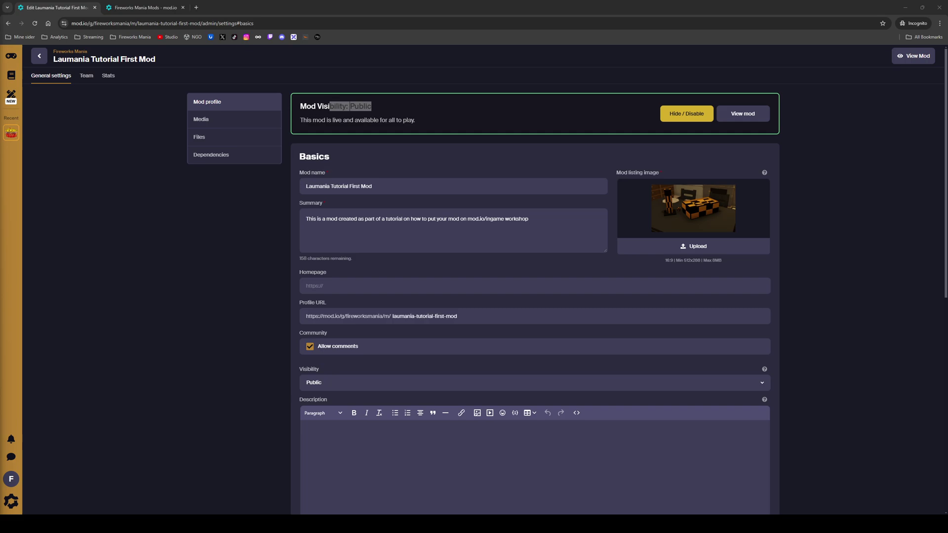
{"action": "left_click_drag", "start_coordinate": [1, 32], "coordinate": [393, 26]}
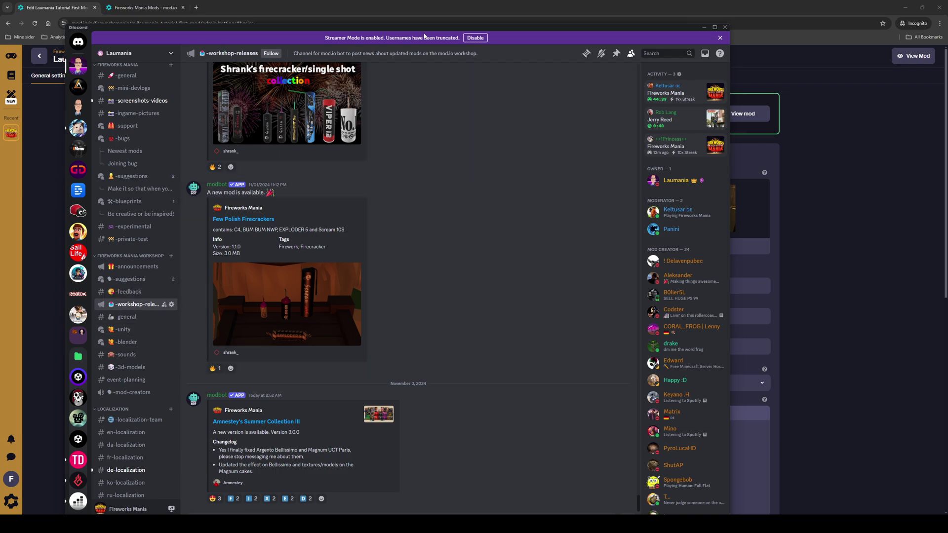
{"action": "left_click", "coordinate": [704, 26]}
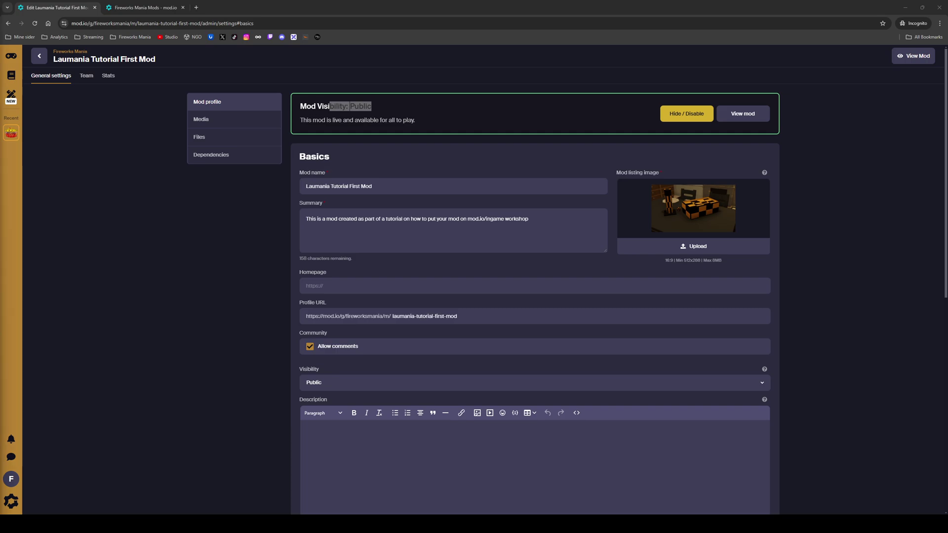
{"action": "left_click", "coordinate": [259, 253]}
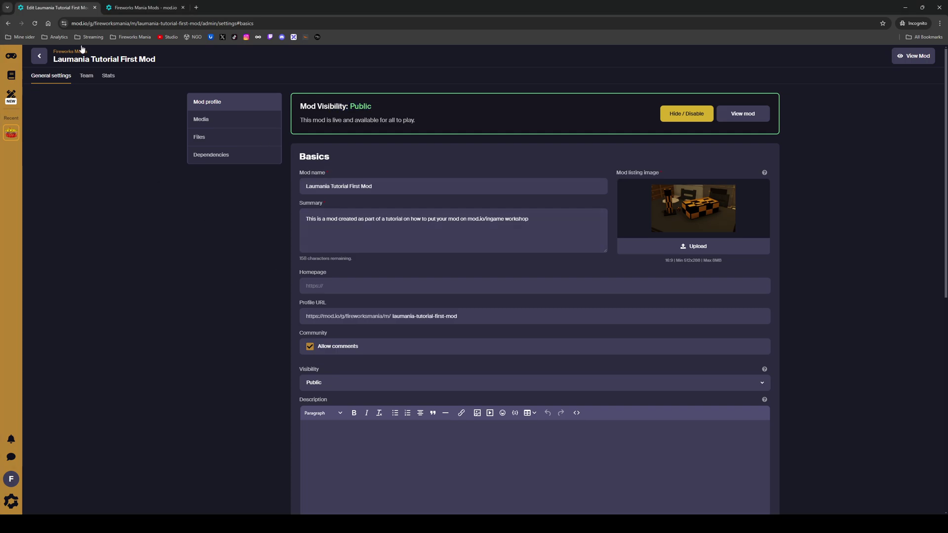
{"action": "left_click", "coordinate": [147, 8]}
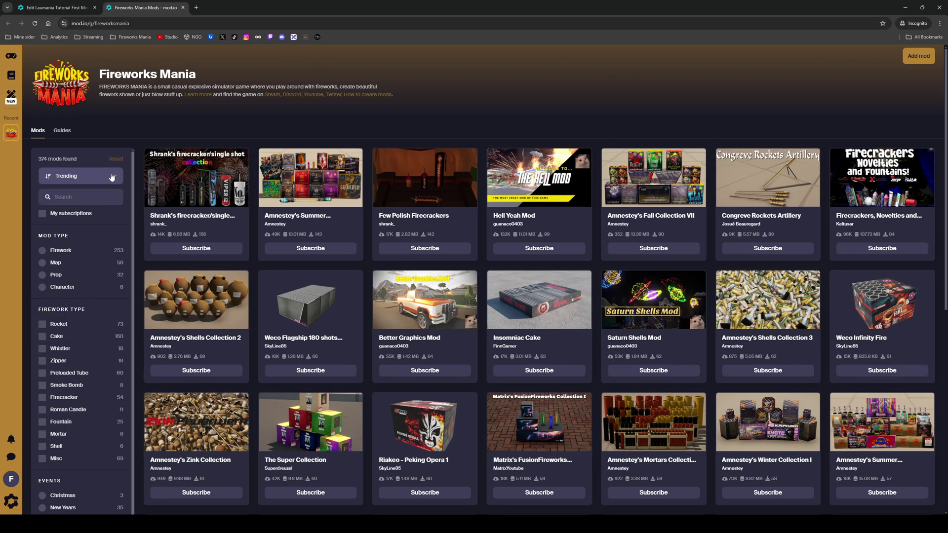
Step: Sort the Fireworks Mania mods by Recently added and open the Laumania Tutorial First Mod
{"action": "left_click", "coordinate": [79, 176]}
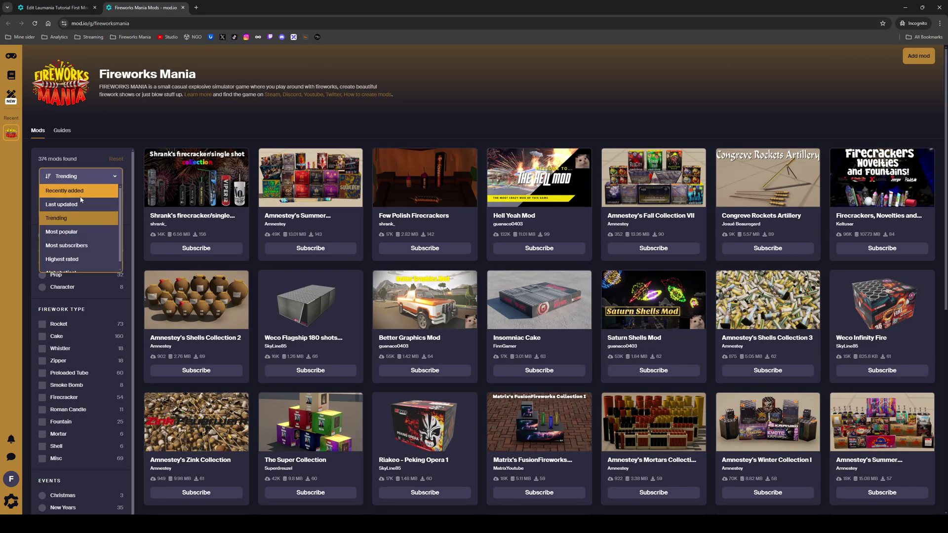
{"action": "left_click", "coordinate": [84, 191]}
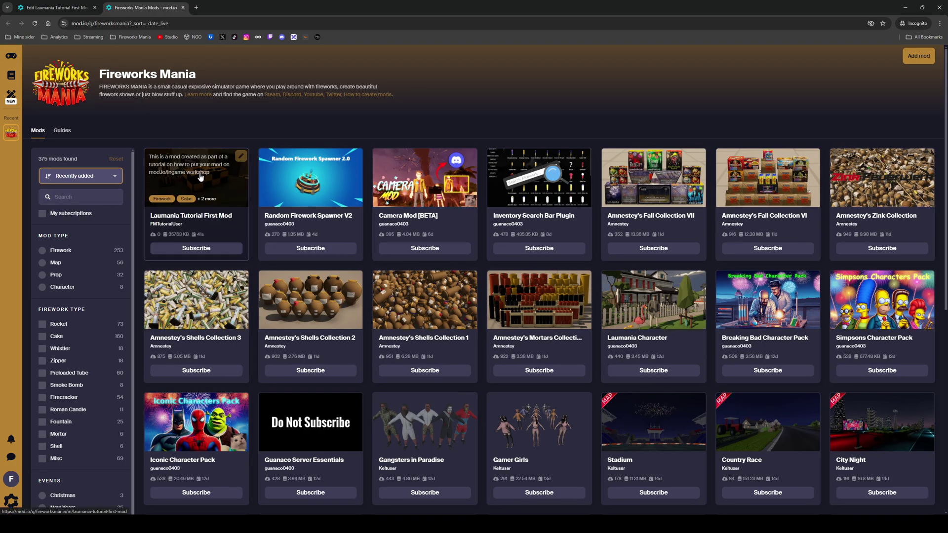
{"action": "left_click", "coordinate": [193, 182]}
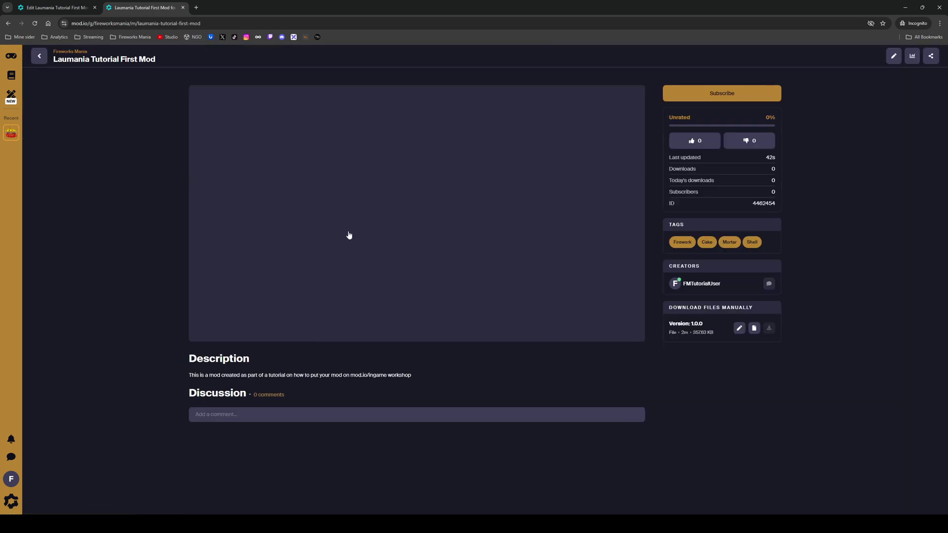
Step: Switch to Fireworks Mania and browse the Workshop mod pages and subscribed mods
{"action": "key", "text": "alt+Tab"}
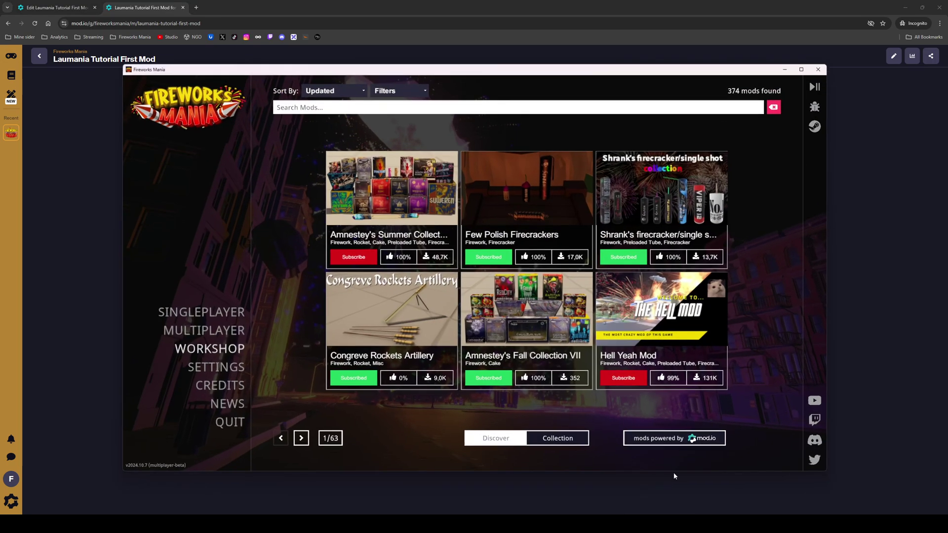
{"action": "left_click", "coordinate": [220, 329]}
{"action": "left_click", "coordinate": [220, 348]}
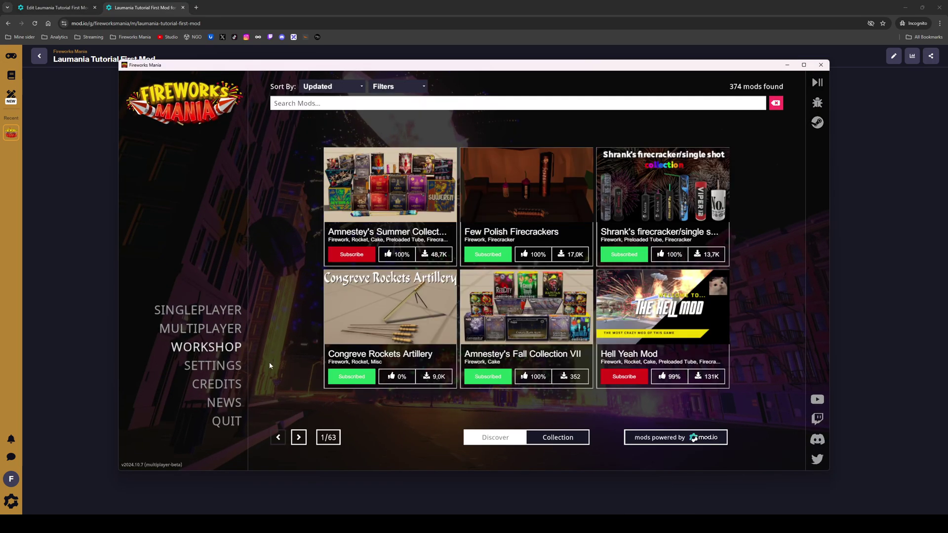
{"action": "left_click", "coordinate": [298, 438]}
{"action": "left_click", "coordinate": [279, 437]}
{"action": "left_click", "coordinate": [548, 438]}
{"action": "left_click", "coordinate": [495, 444]}
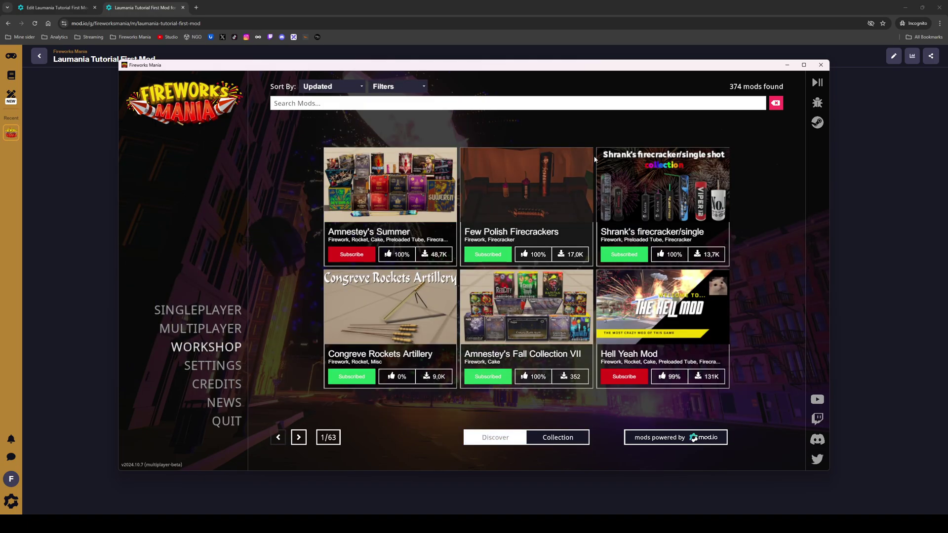
Step: Search the Workshop for 'lau' and review the Laumania Tutorial First Mod details
{"action": "type", "text": "lau"}
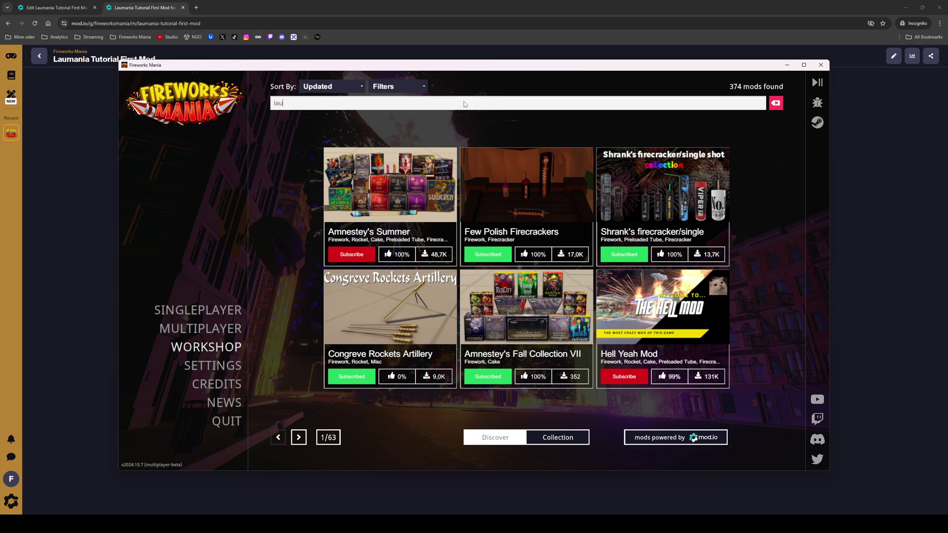
{"action": "left_click", "coordinate": [775, 105]}
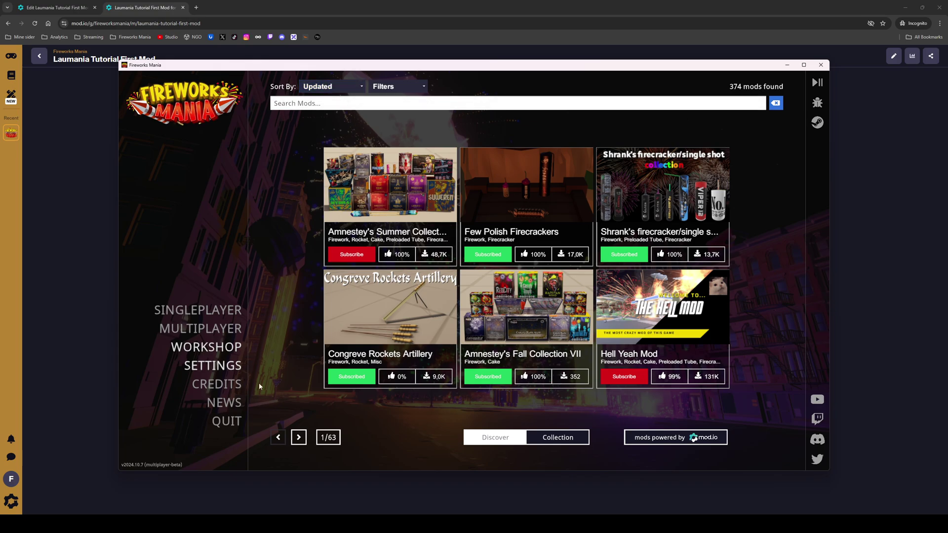
{"action": "left_click", "coordinate": [299, 437]}
{"action": "left_click", "coordinate": [278, 438]}
{"action": "type", "text": "lau"}
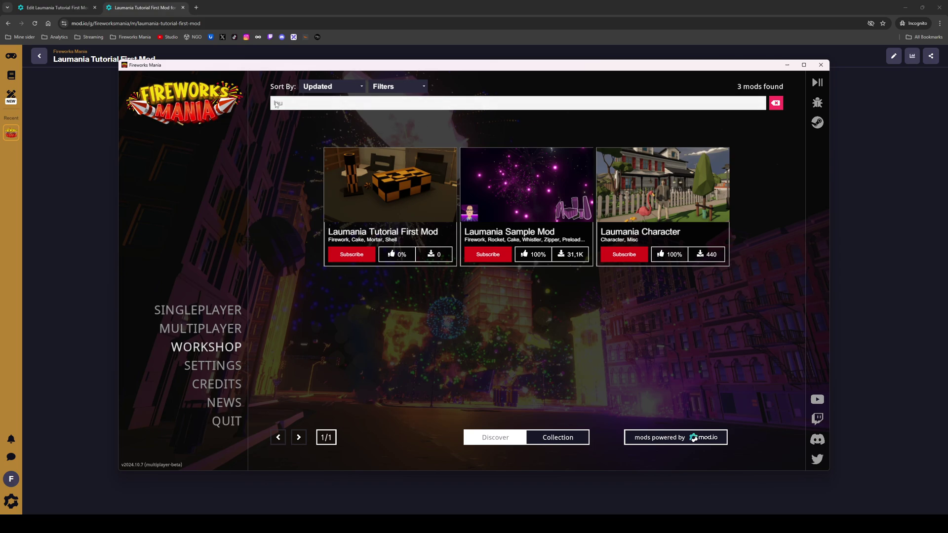
{"action": "left_click", "coordinate": [410, 188]}
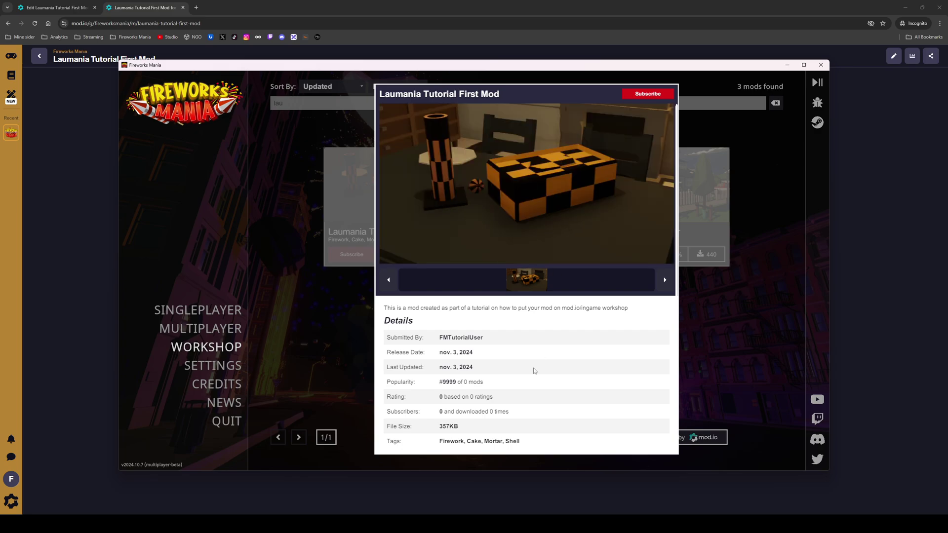
{"action": "scroll", "coordinate": [532, 405], "scroll_direction": "down", "scroll_amount": 1}
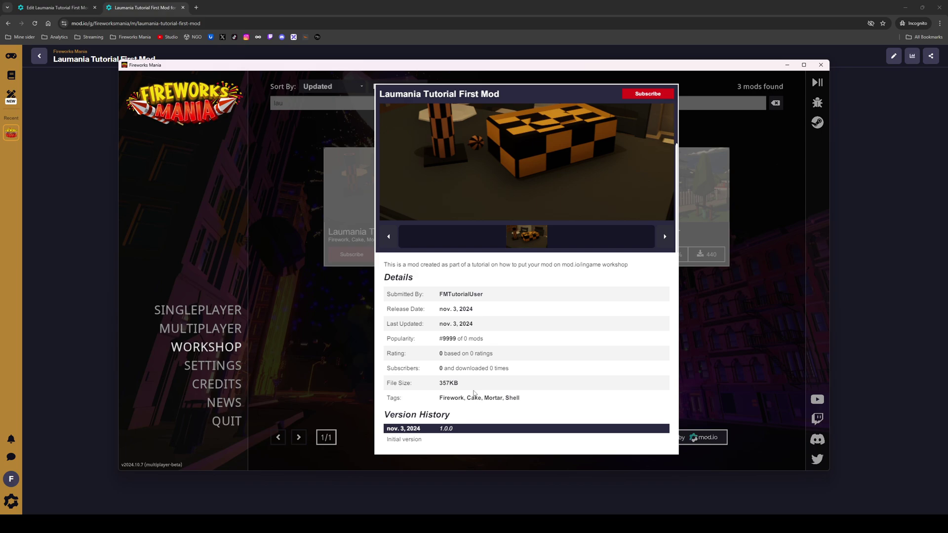
{"action": "left_click", "coordinate": [750, 316]}
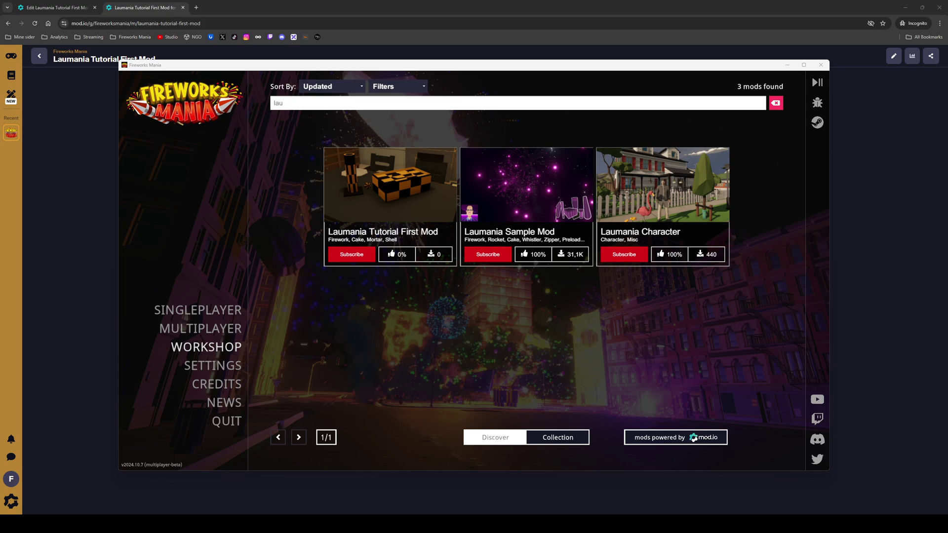
Step: Delete the Laumania_TutorialMod_02 file from the Mods folder
{"action": "key", "text": "alt+Tab"}
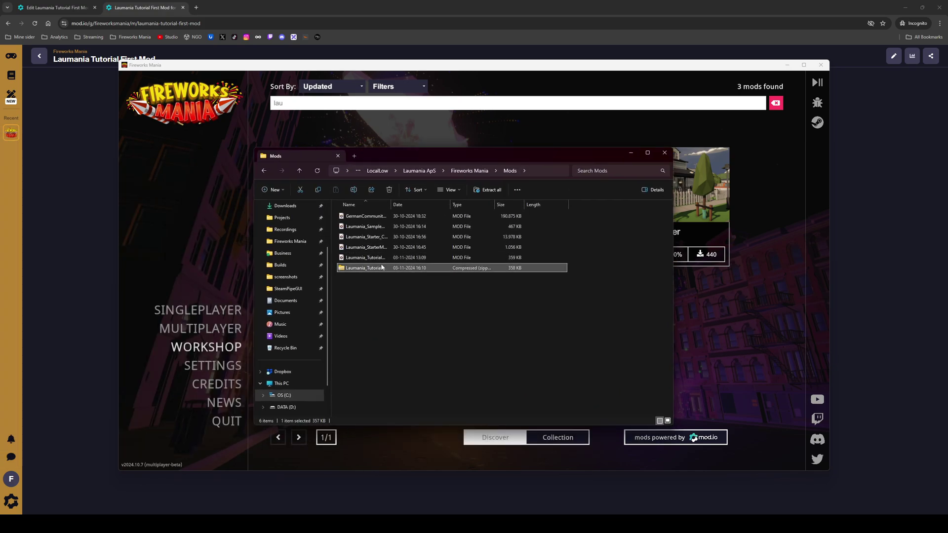
{"action": "left_click_drag", "start_coordinate": [391, 204], "coordinate": [441, 205]}
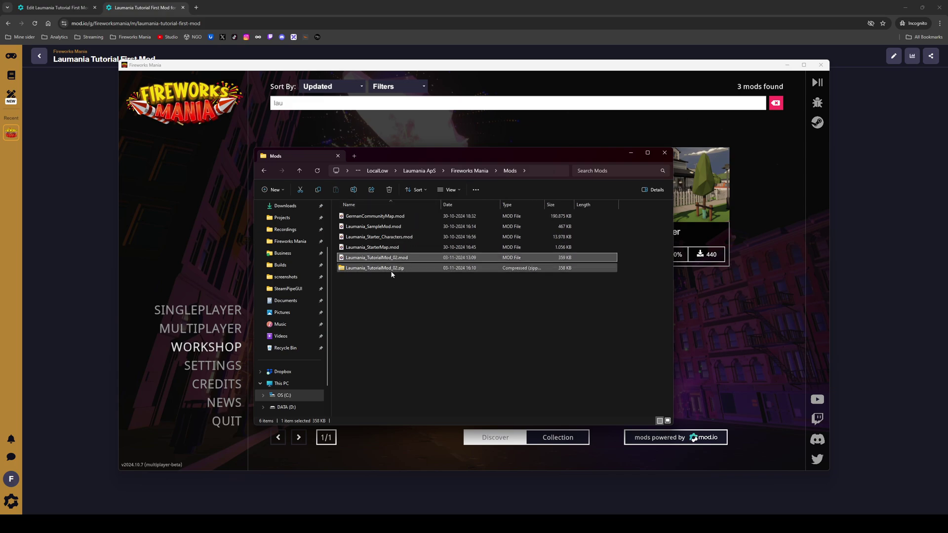
{"action": "double_click", "coordinate": [395, 268]}
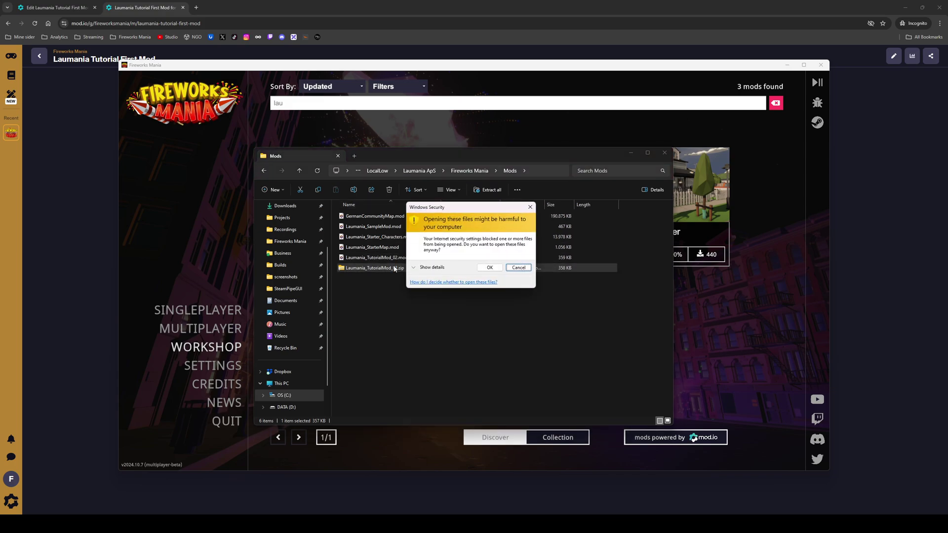
{"action": "left_click", "coordinate": [490, 267]}
{"action": "key", "text": "Delete"}
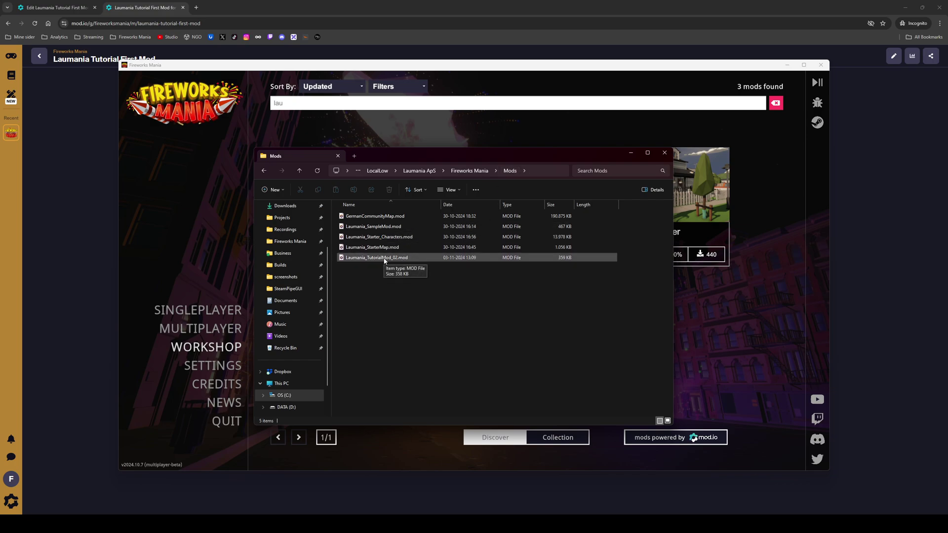
{"action": "left_click", "coordinate": [385, 260]}
Step: Reopen the Mods folder from the Fireworks Mania data folder, then return to the game
{"action": "left_click_drag", "start_coordinate": [499, 163], "coordinate": [458, 179]}
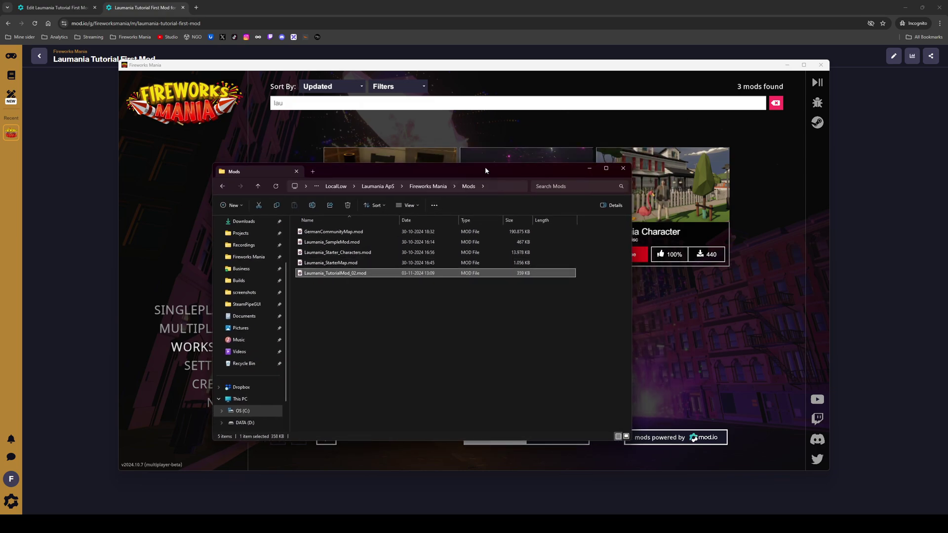
{"action": "left_click_drag", "start_coordinate": [476, 173], "coordinate": [516, 139]}
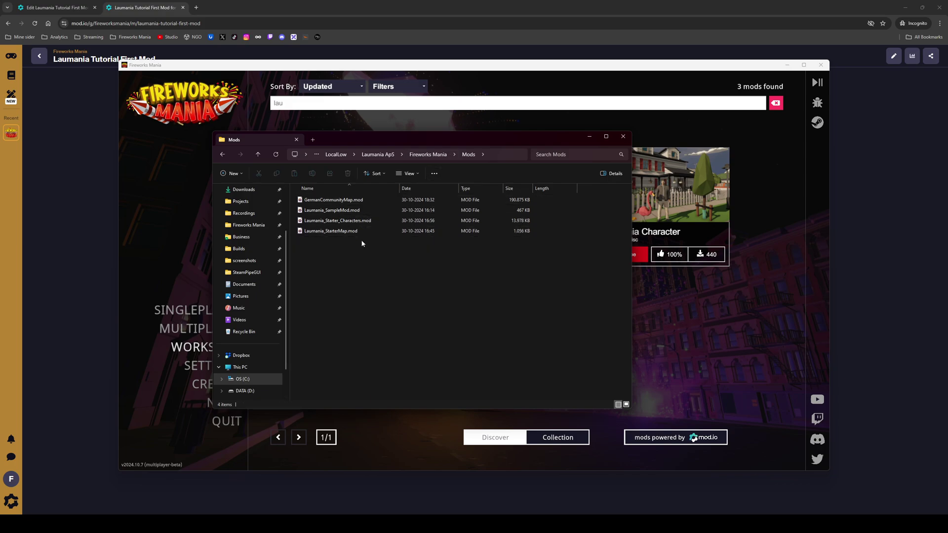
{"action": "left_click", "coordinate": [435, 155]}
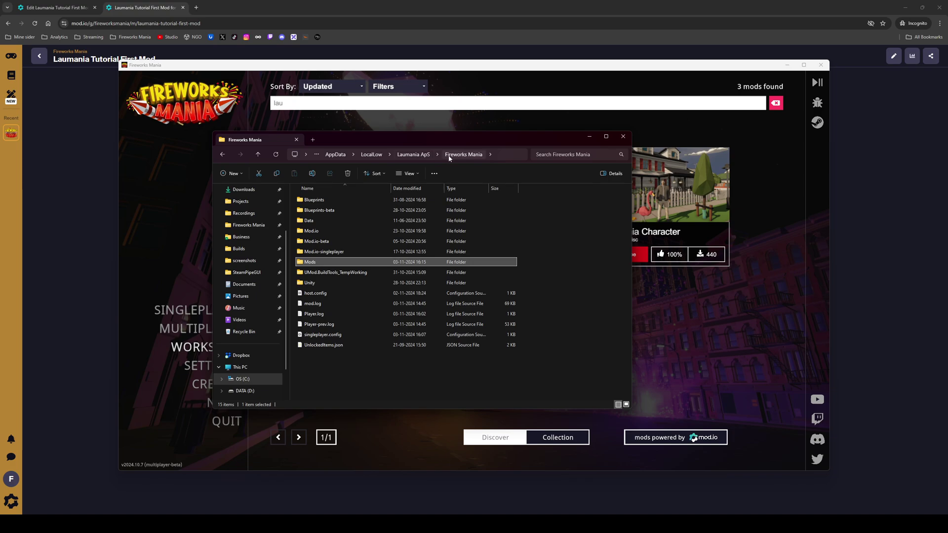
{"action": "double_click", "coordinate": [303, 265]}
{"action": "left_click", "coordinate": [547, 124]}
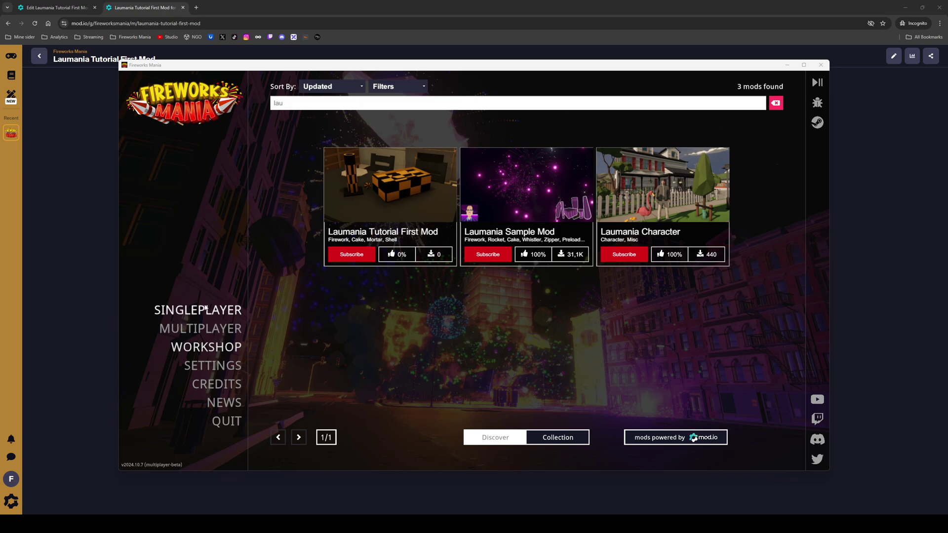
Step: Start a singleplayer game and browse the Cakes, Mortars and Shells inventory categories
{"action": "left_click", "coordinate": [245, 309]}
{"action": "left_click", "coordinate": [761, 459]}
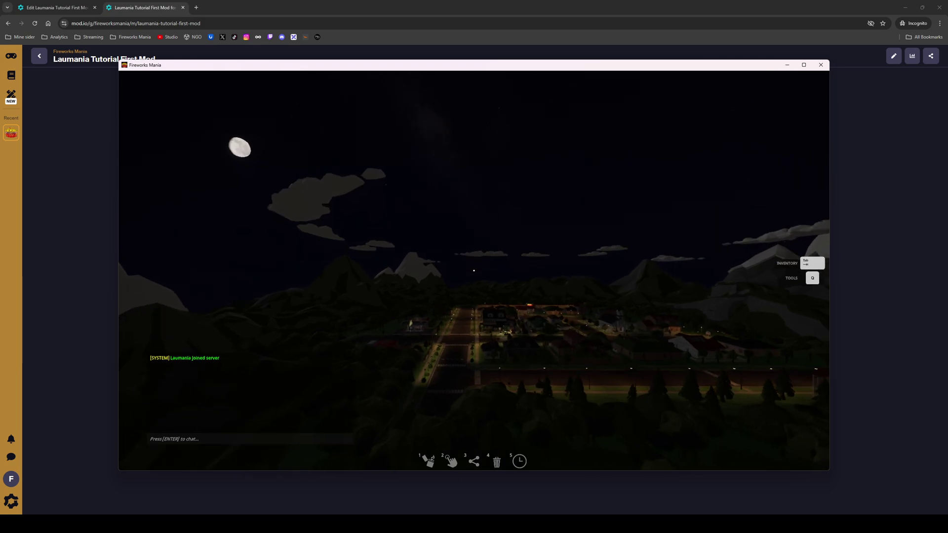
{"action": "key", "text": "Tab"}
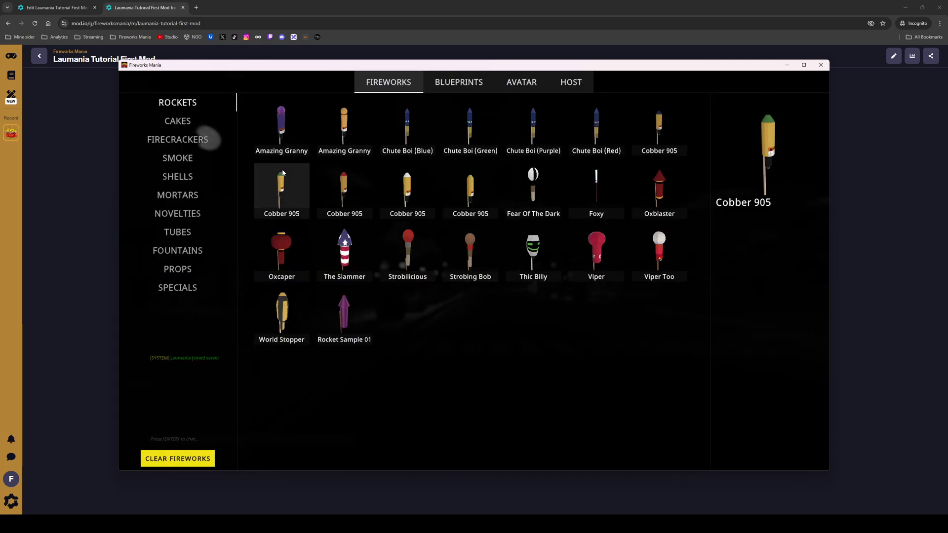
{"action": "left_click", "coordinate": [177, 121]}
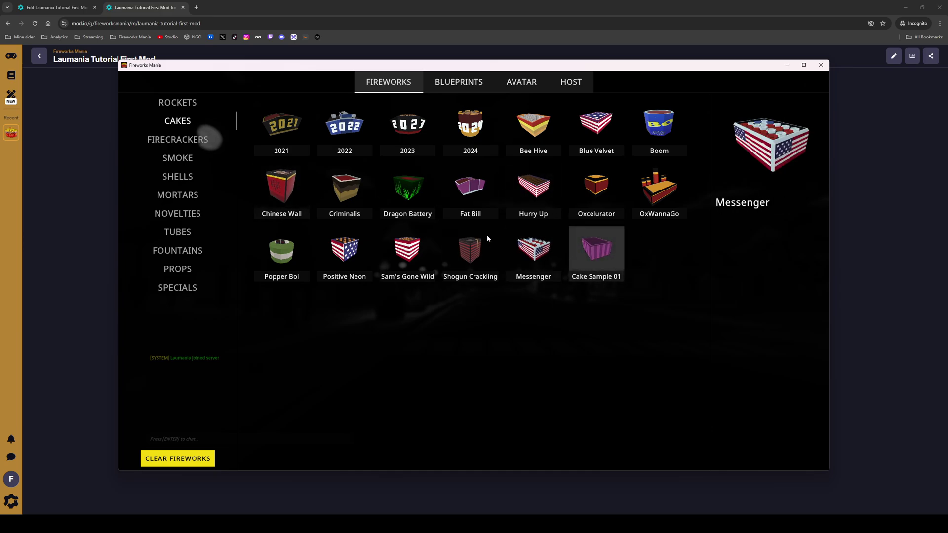
{"action": "left_click", "coordinate": [190, 195]}
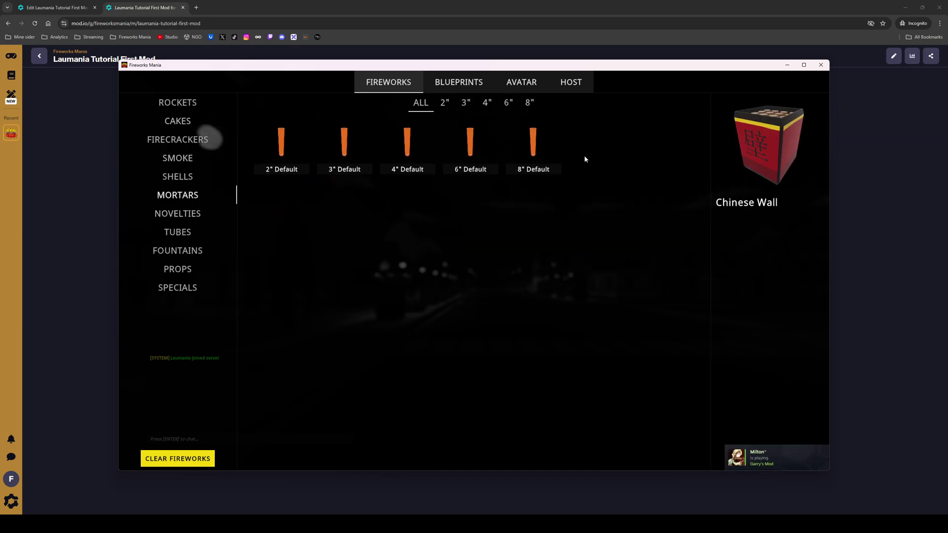
{"action": "left_click", "coordinate": [178, 177]}
Step: Exit the level from the pause menu and confirm with YES
{"action": "key", "text": "Escape"}
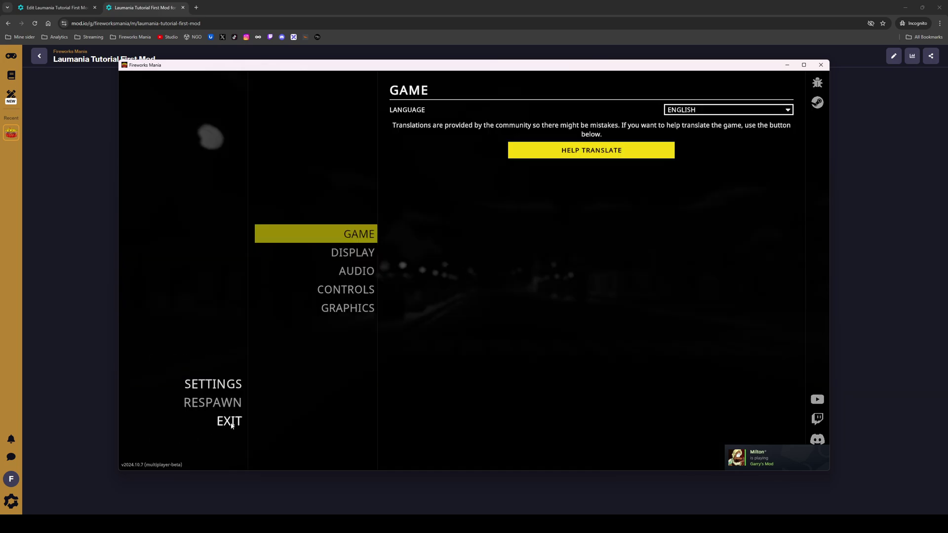
{"action": "left_click", "coordinate": [229, 422]}
{"action": "left_click", "coordinate": [526, 300]}
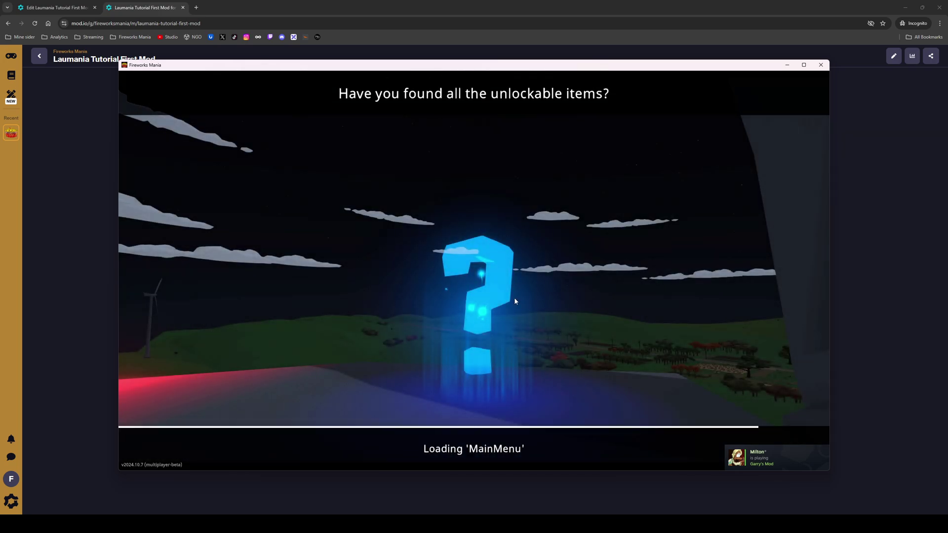
Step: Subscribe to the tutorial mod in the Workshop and start a singleplayer game
{"action": "left_click", "coordinate": [215, 348]}
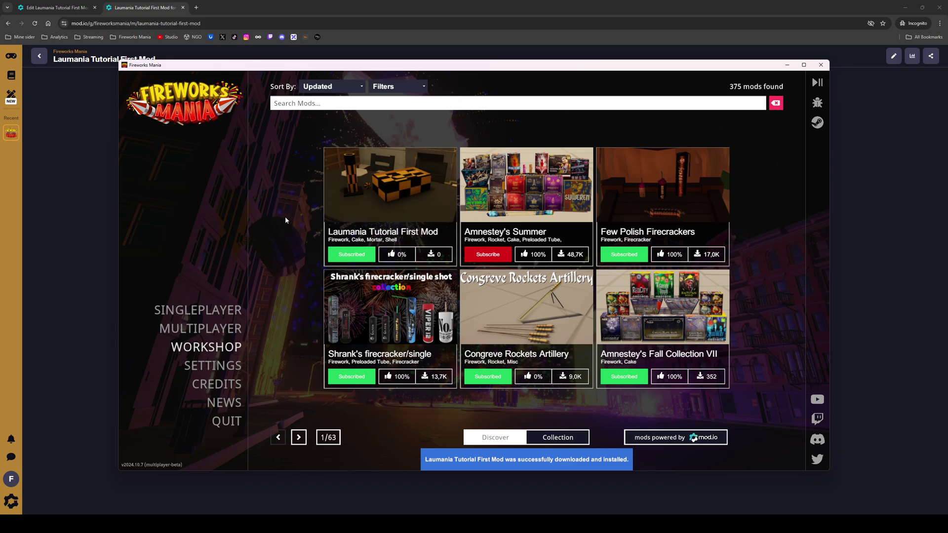
{"action": "left_click", "coordinate": [198, 310]}
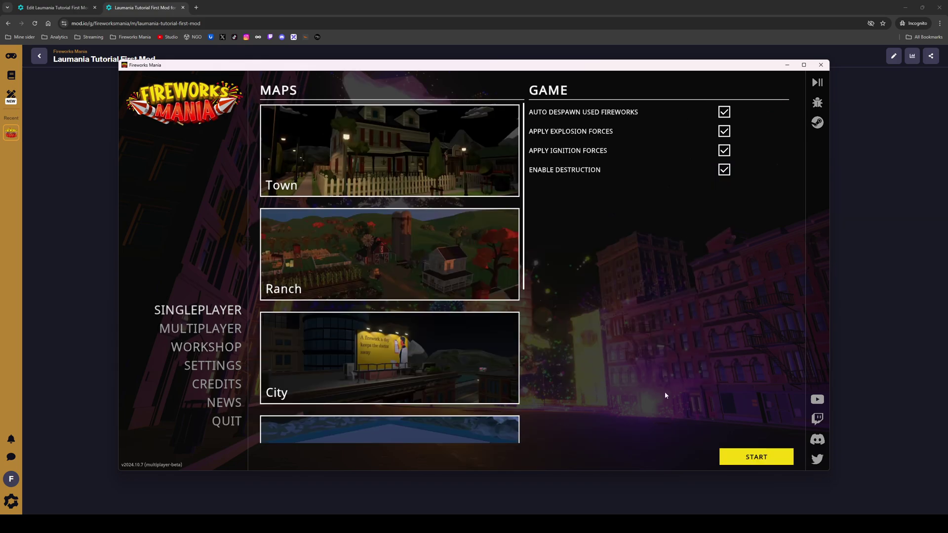
{"action": "left_click", "coordinate": [772, 457]}
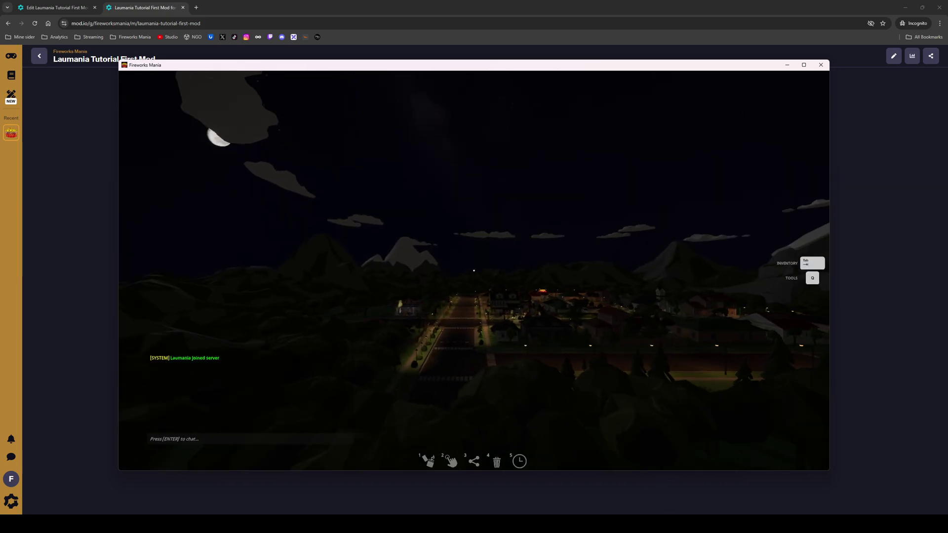
Step: Spawn the Laumania Tutorial Cake 02, 3" First Mortar and 3" First Shell
{"action": "key", "text": "Tab"}
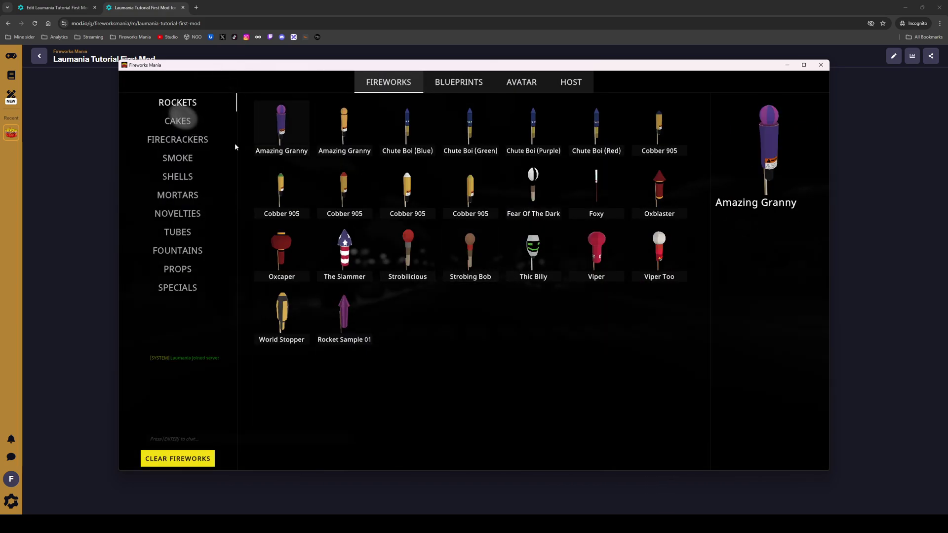
{"action": "left_click", "coordinate": [179, 121]}
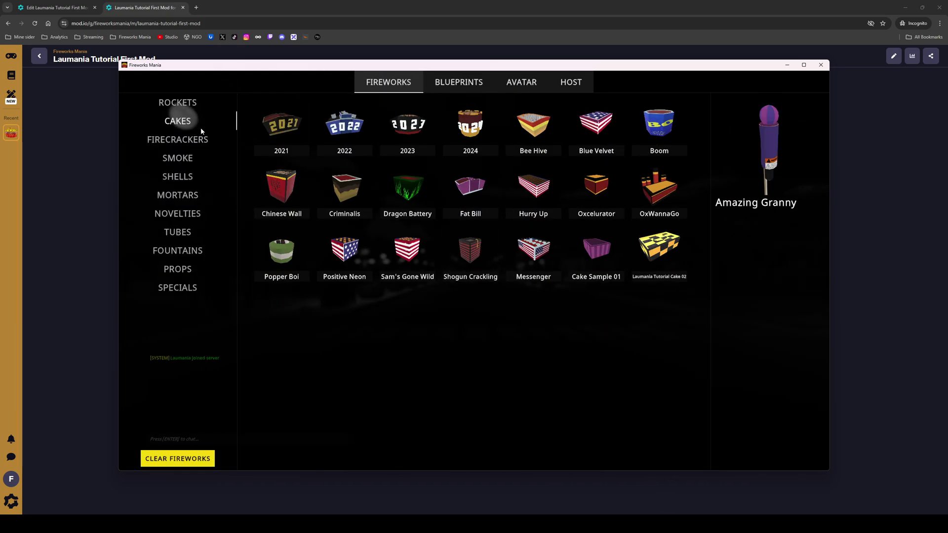
{"action": "left_click", "coordinate": [660, 249]}
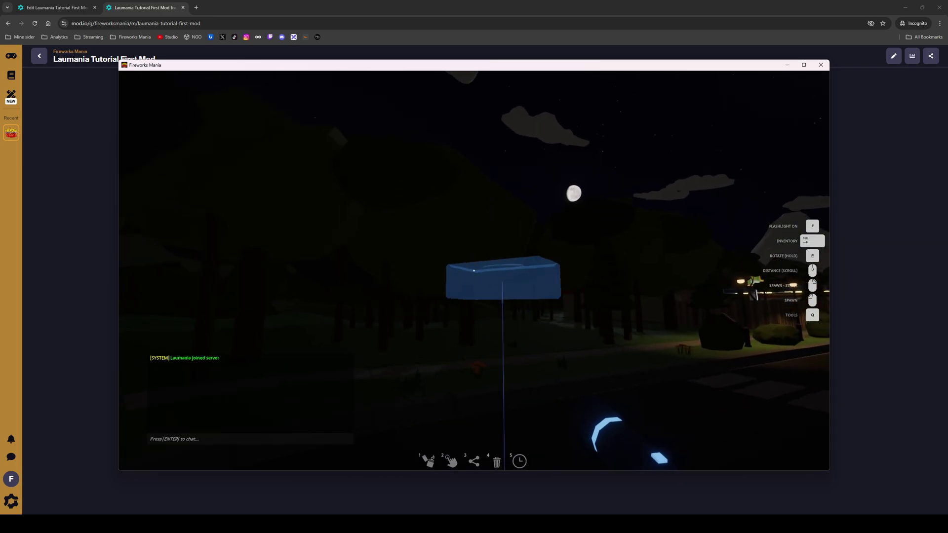
{"action": "key", "text": "Tab"}
{"action": "left_click", "coordinate": [178, 196]}
{"action": "left_click", "coordinate": [596, 143]}
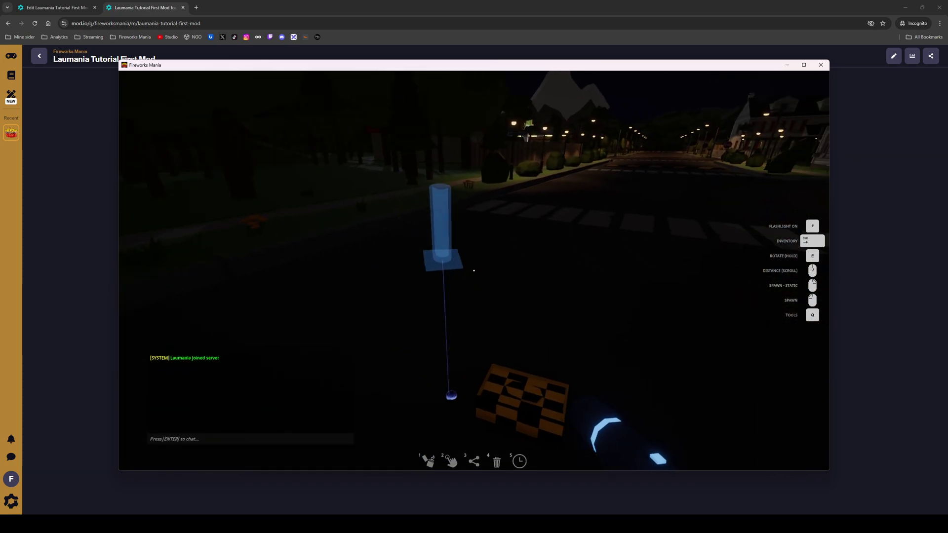
{"action": "key", "text": "Tab"}
{"action": "left_click", "coordinate": [179, 177]}
{"action": "left_click", "coordinate": [470, 146]}
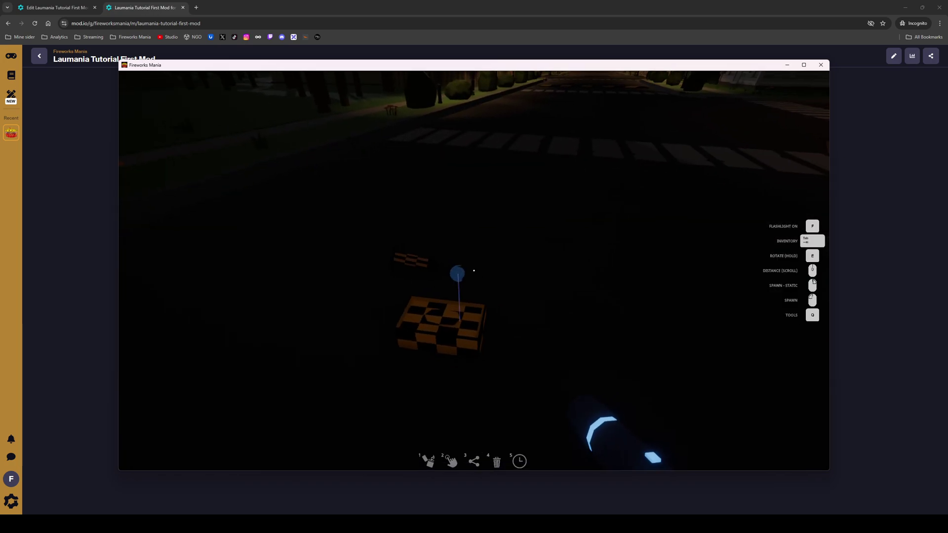
Step: Light the cake with the lighter, step back to watch, then pause
{"action": "key", "text": "q"}
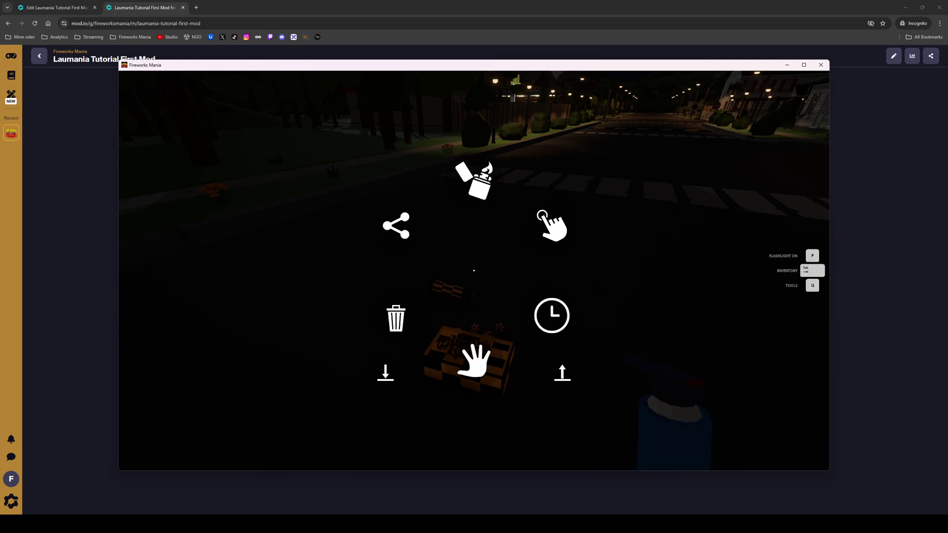
{"action": "key", "text": "q"}
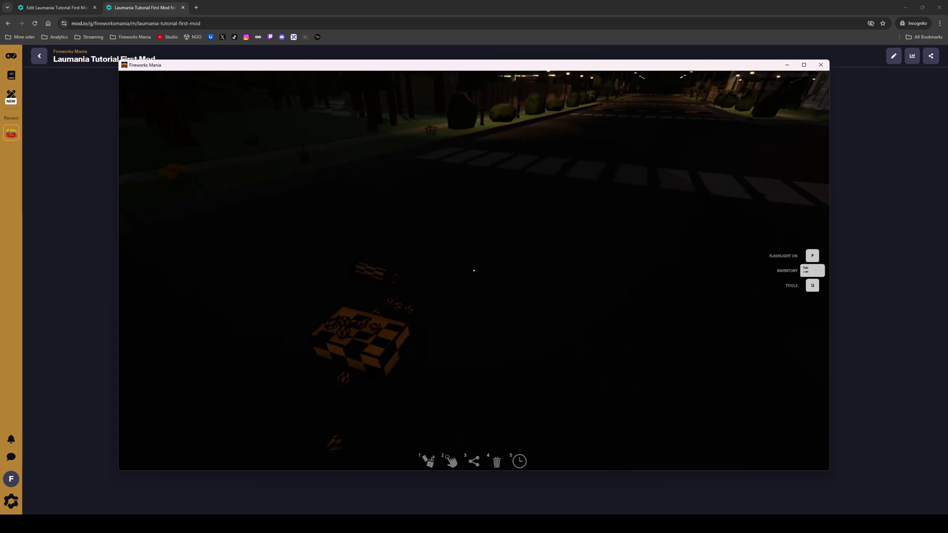
{"action": "key", "text": "s"}
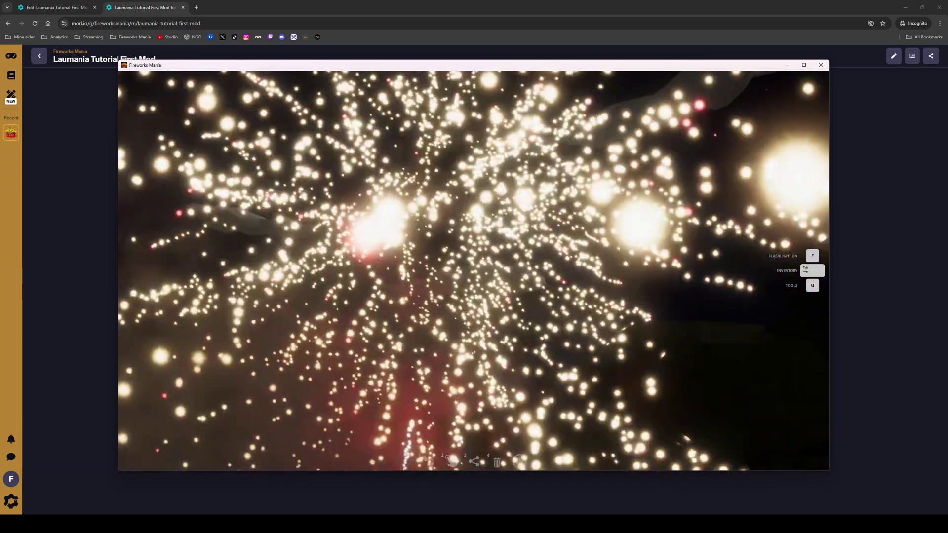
{"action": "key", "text": "Escape"}
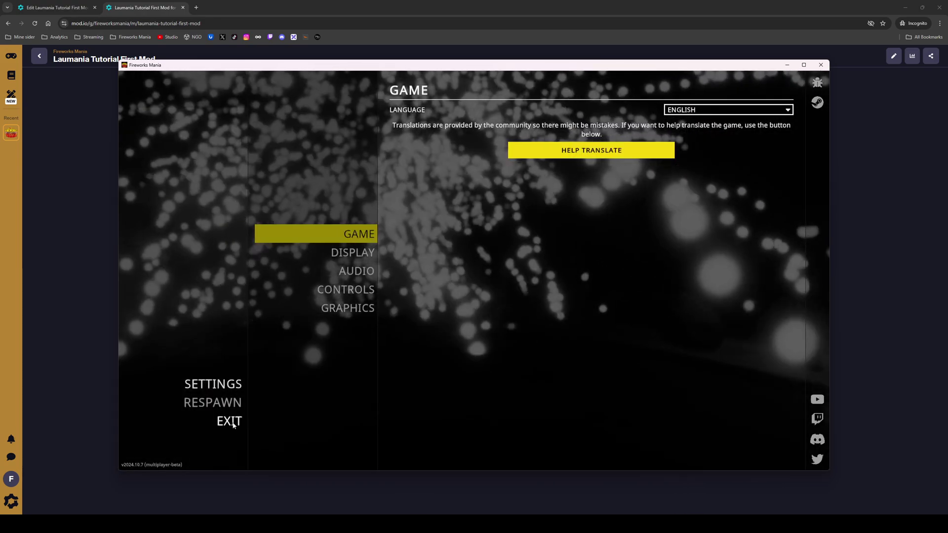
Step: Exit the level and reopen the Workshop, showing the tutorial mod first and subscribed
{"action": "left_click", "coordinate": [230, 422]}
{"action": "left_click", "coordinate": [532, 299]}
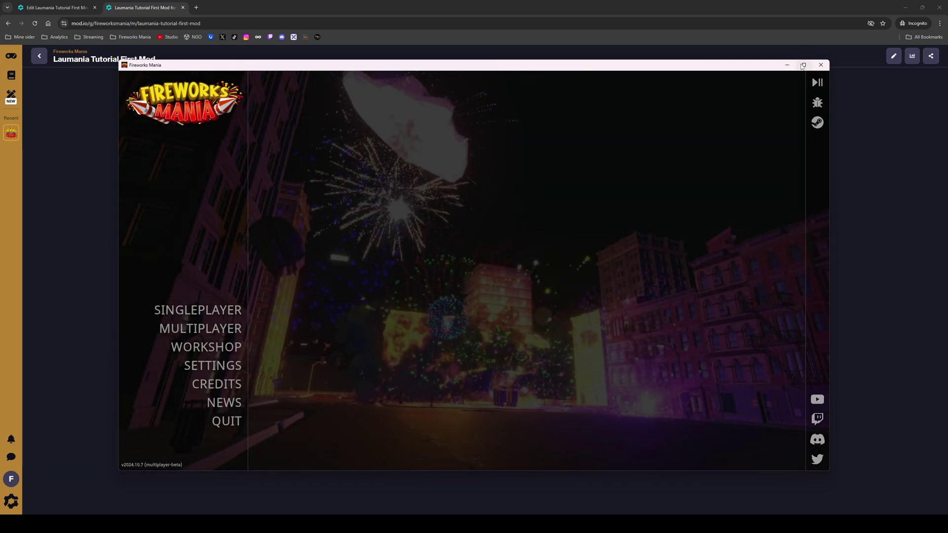
{"action": "left_click", "coordinate": [211, 347]}
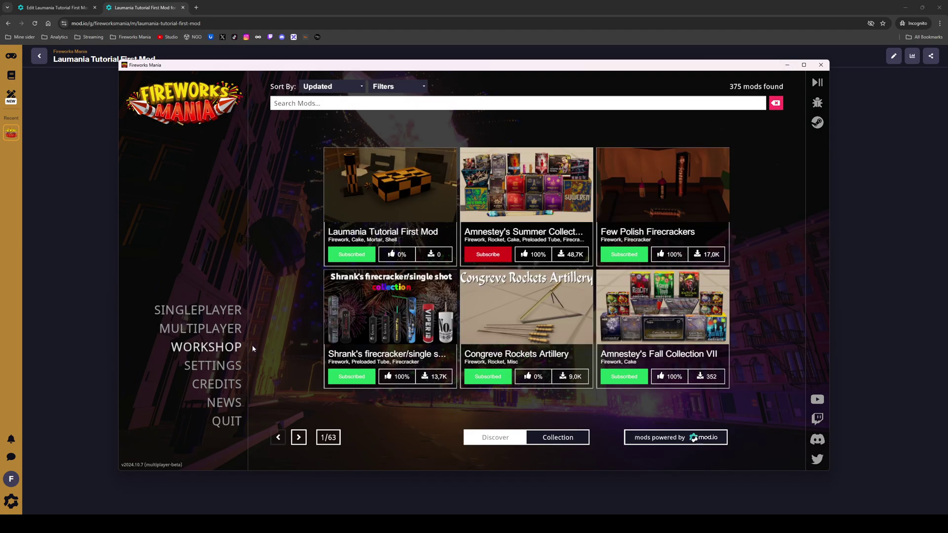
{"action": "left_click", "coordinate": [220, 329]}
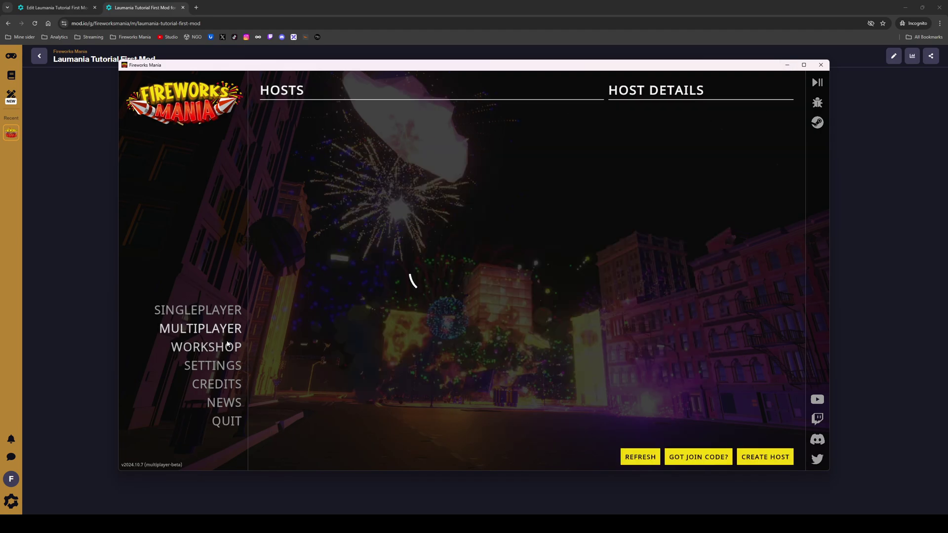
{"action": "left_click", "coordinate": [228, 346]}
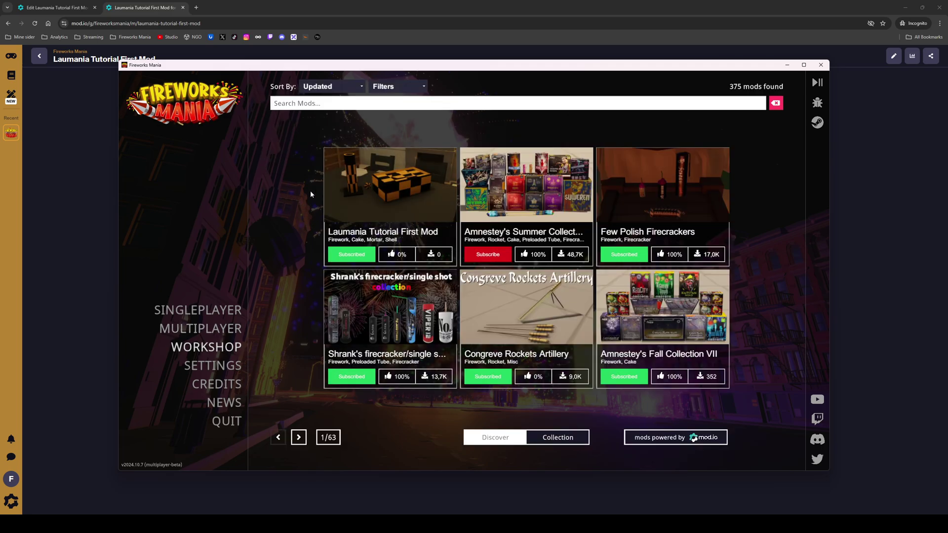